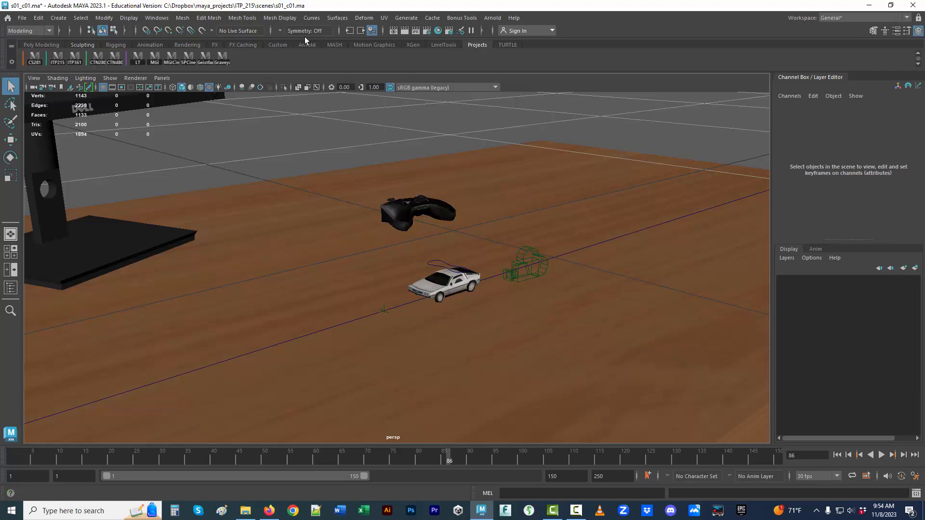
# - Open the Render View window and move it aside so the camera in the viewport stays visible
pyautogui.click(157, 18)
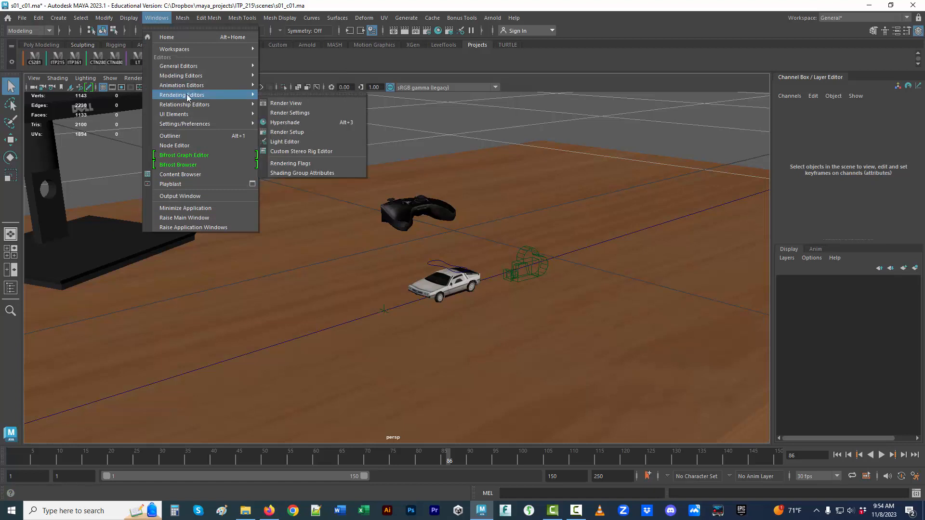
pyautogui.moveTo(254, 99)
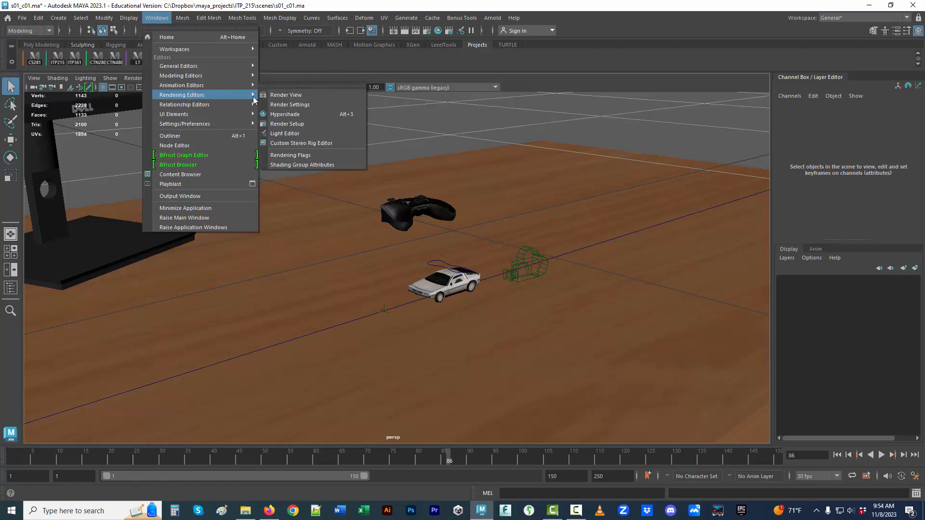
pyautogui.click(302, 96)
pyautogui.moveTo(336, 99); pyautogui.dragTo(170, 113)
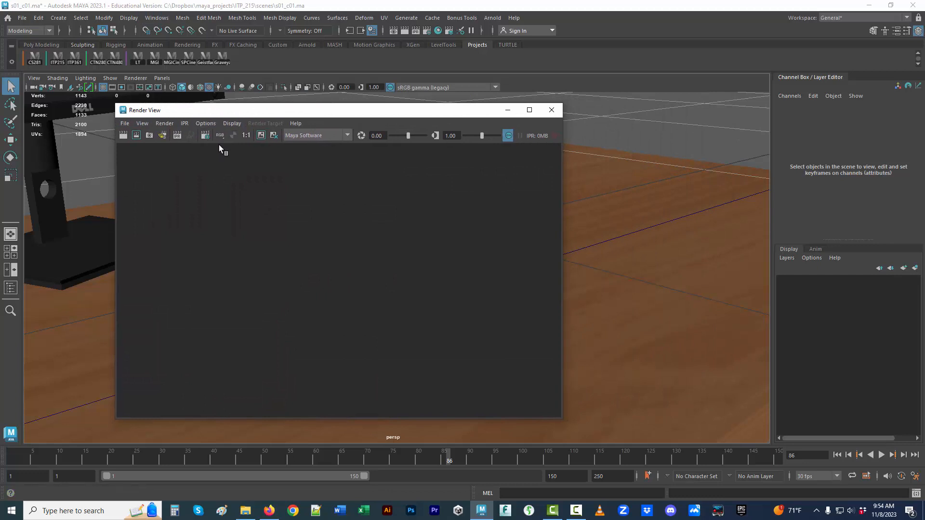
pyautogui.moveTo(233, 114); pyautogui.dragTo(162, 115)
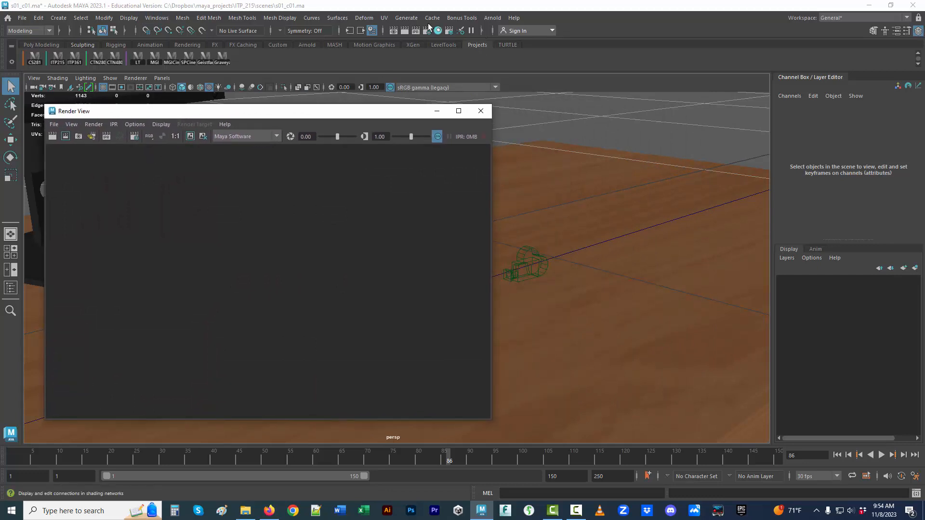
# - Open the Arnold RenderView window and place it beside the Render View for comparison
pyautogui.click(487, 19)
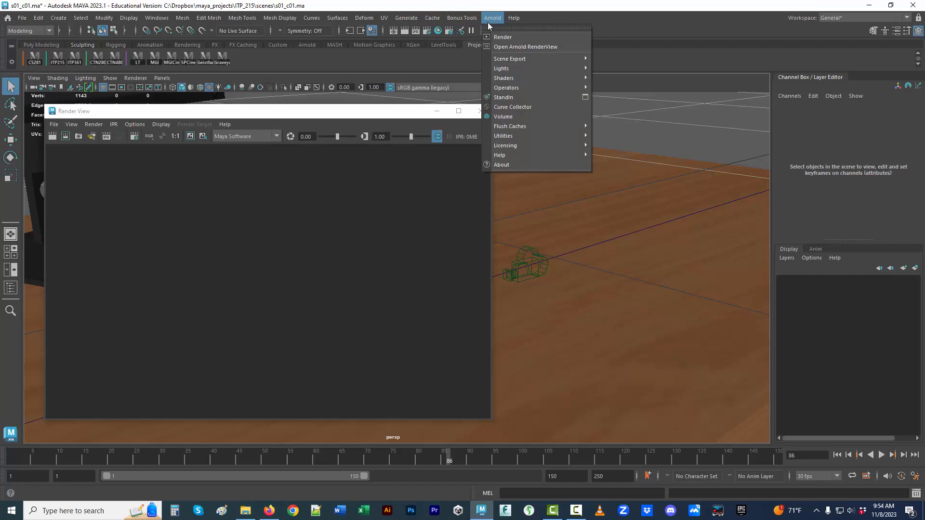
pyautogui.click(504, 47)
pyautogui.moveTo(409, 53); pyautogui.dragTo(532, 71)
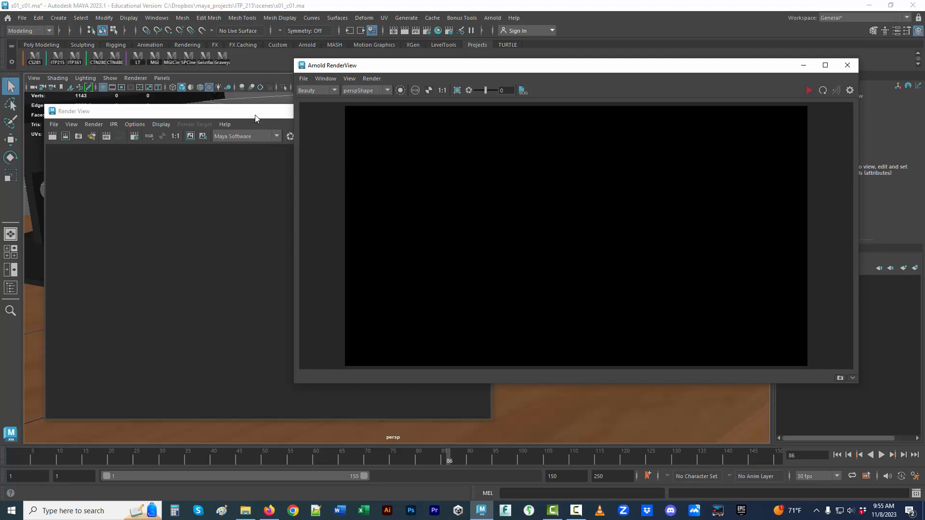
# - Close the Render View and move the Arnold RenderView away from the viewport controls
pyautogui.click(284, 115)
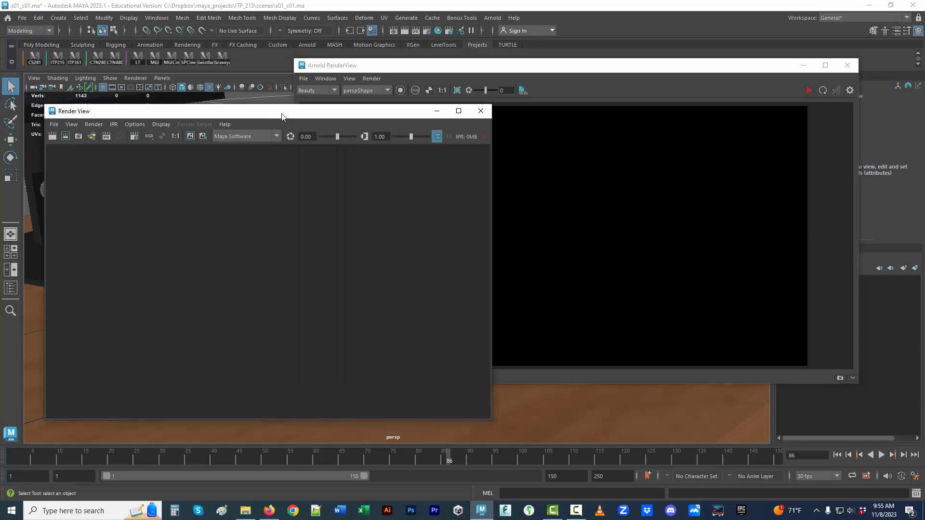
pyautogui.click(485, 113)
pyautogui.moveTo(523, 66); pyautogui.dragTo(481, 98)
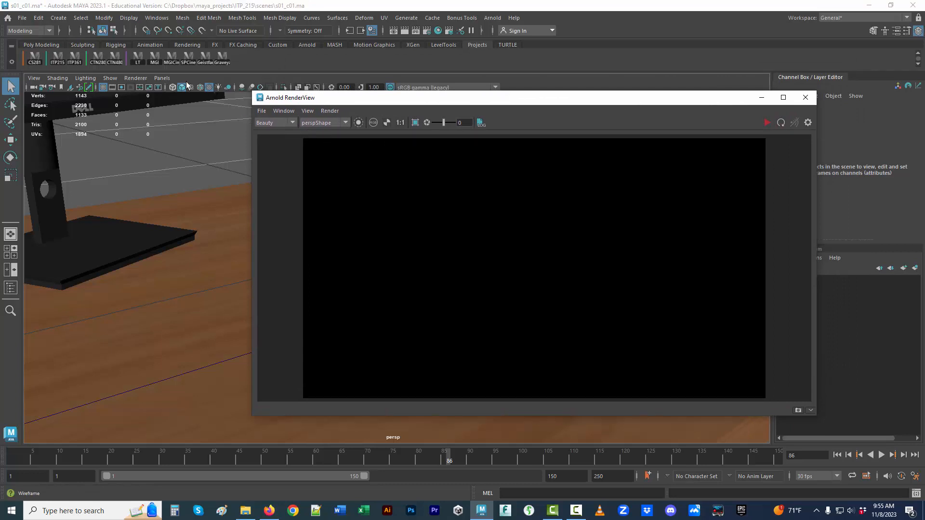
pyautogui.moveTo(368, 102); pyautogui.dragTo(561, 216)
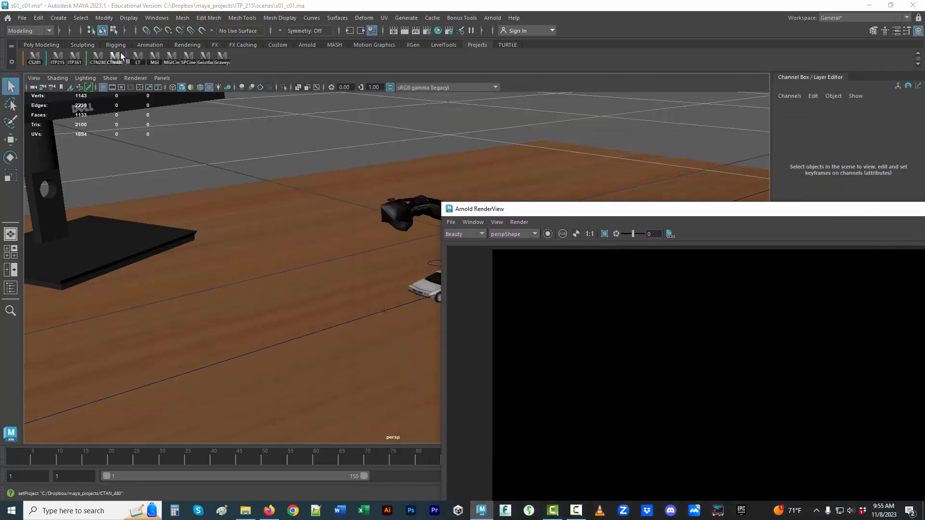
# - Look through camera2 in the viewport and close the Arnold RenderView
pyautogui.click(162, 78)
pyautogui.moveTo(193, 88)
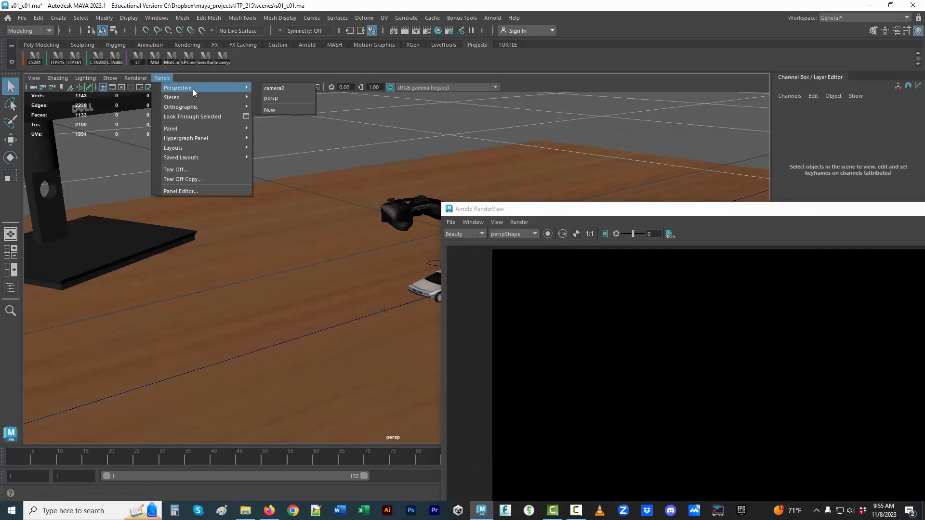
pyautogui.click(282, 91)
pyautogui.moveTo(633, 216); pyautogui.dragTo(341, 169)
pyautogui.click(695, 169)
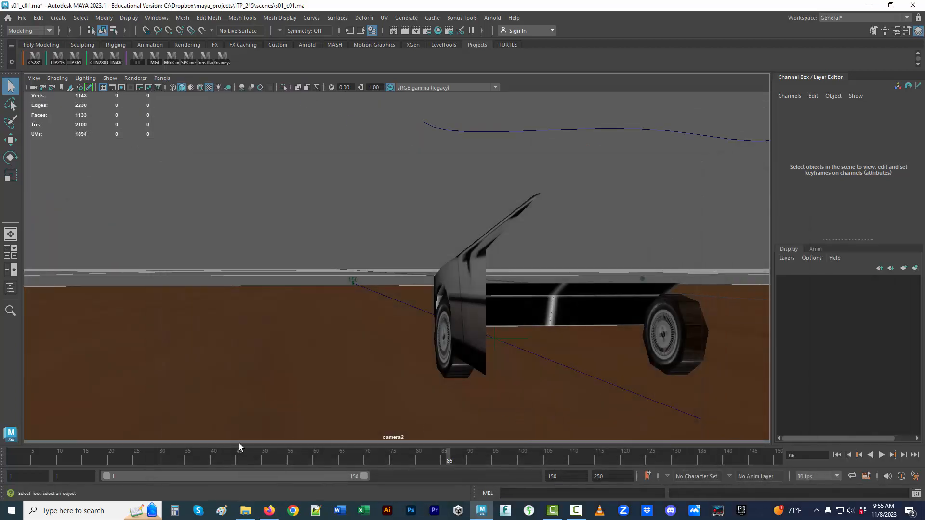
# - Scrub the timeline and play the animation through camera2 to examine how the car is clipped
pyautogui.moveTo(100, 458); pyautogui.dragTo(430, 464)
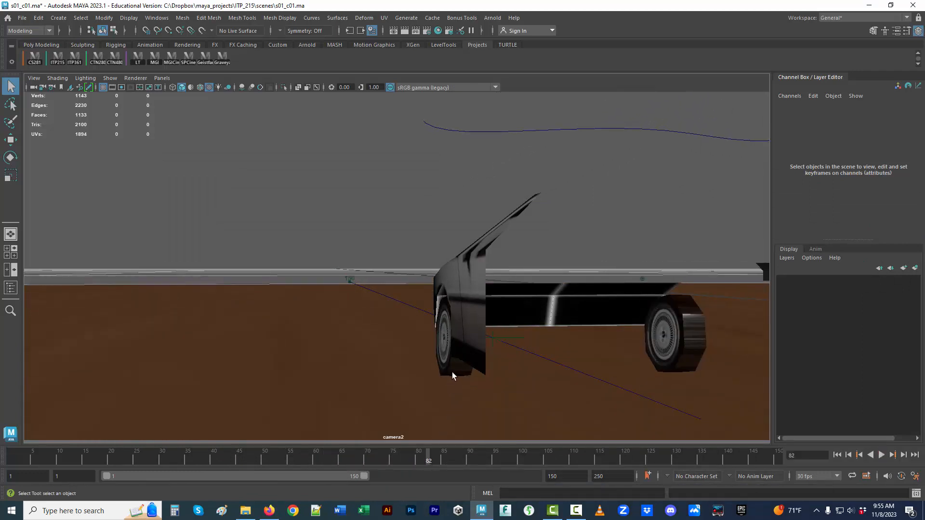
pyautogui.hotkey('alt', 'v')
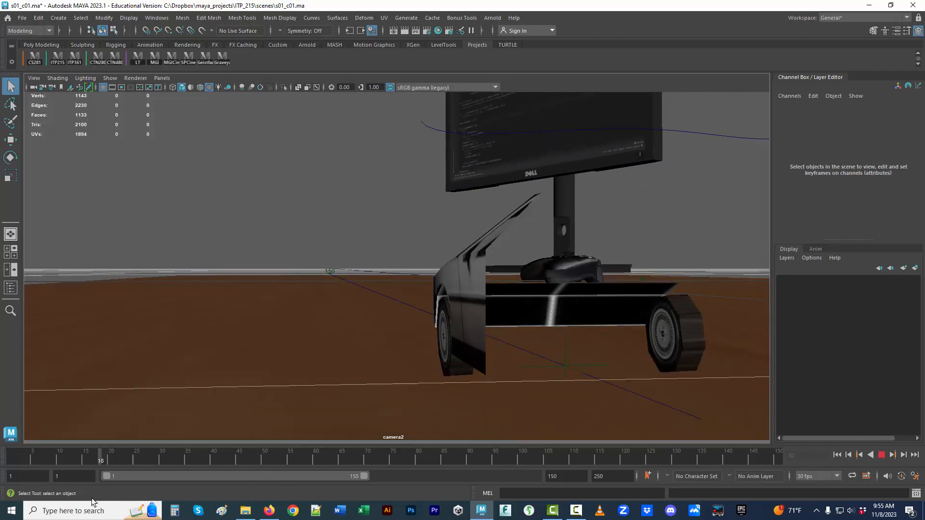
pyautogui.hotkey('alt', 'v')
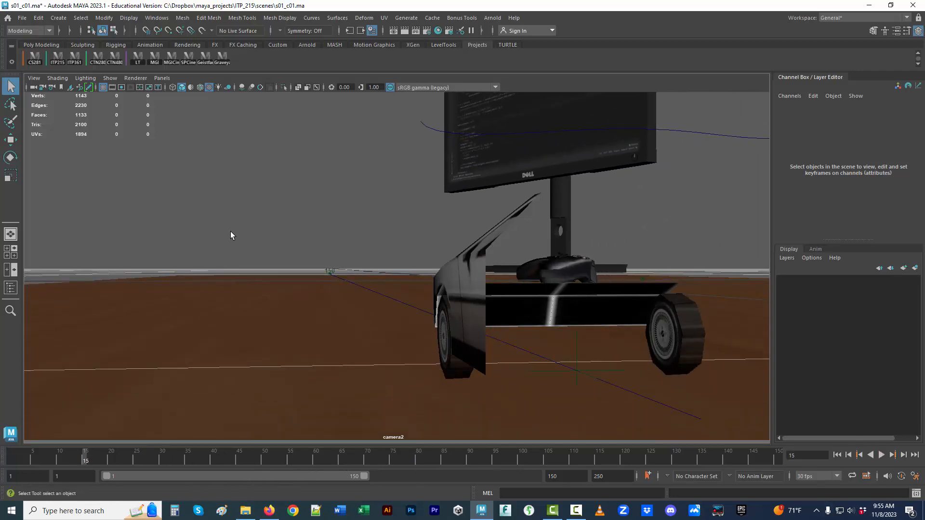
# - Select camera2, open its camera attributes and set the Near Clip Plane to 0.001
pyautogui.click(33, 78)
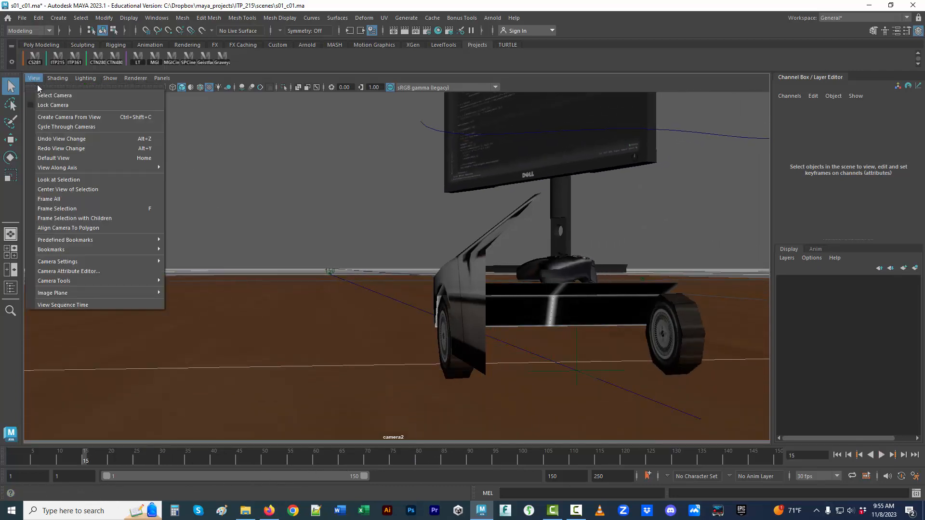
pyautogui.click(66, 96)
pyautogui.click(34, 78)
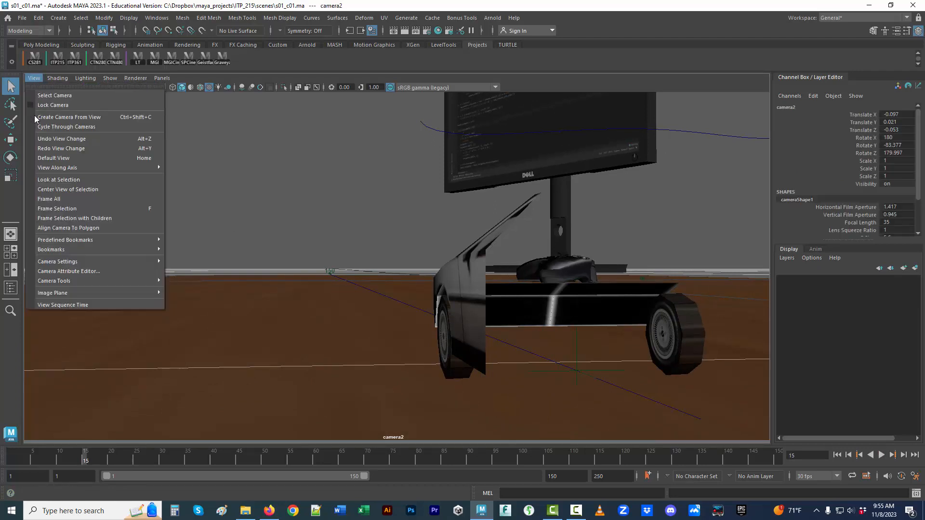
pyautogui.click(60, 271)
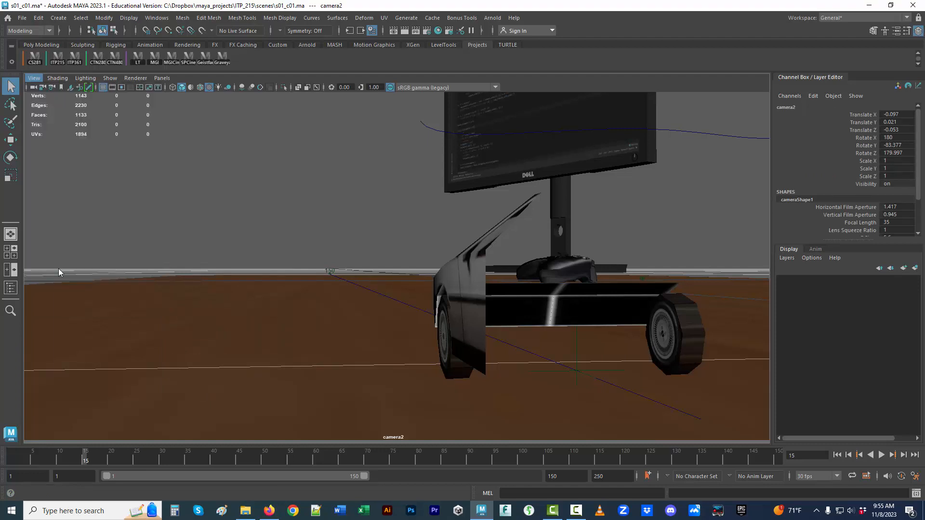
pyautogui.click(149, 283)
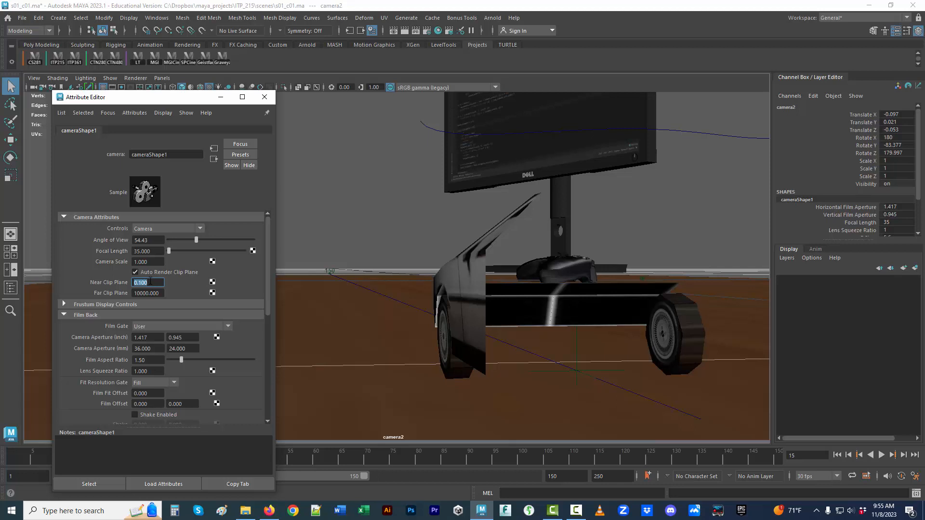
pyautogui.write('.001')
pyautogui.press('Return')
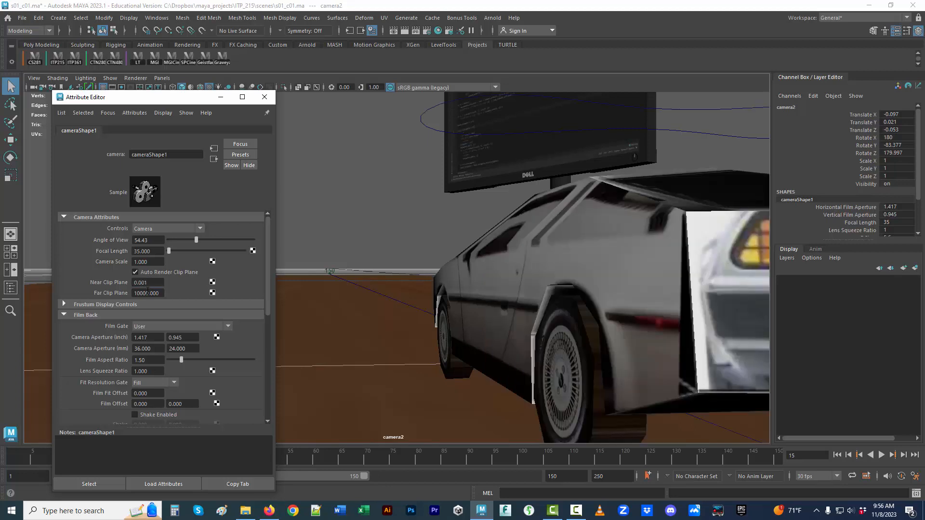
# - Try a Near Clip Plane value of 1 on camera2
pyautogui.doubleClick(150, 283)
pyautogui.write('1')
pyautogui.press('Return')
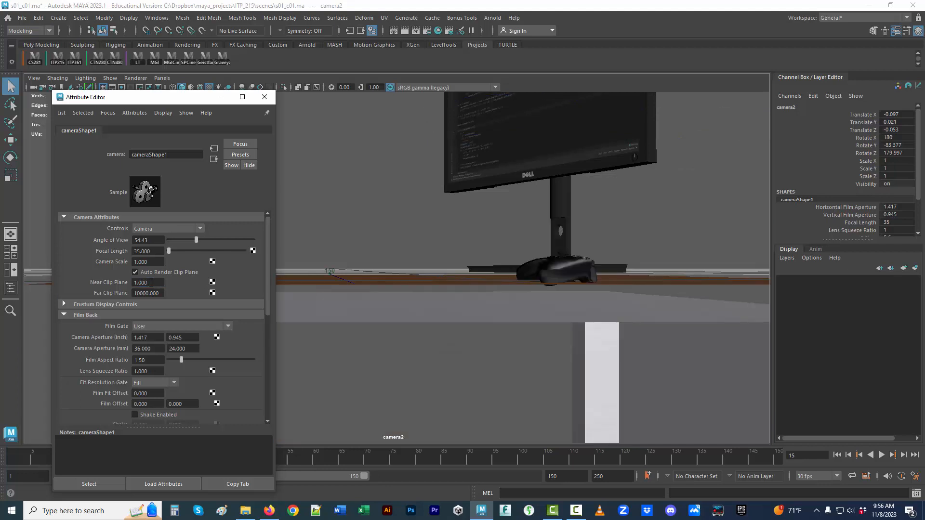
# - Return camera2's Near Clip Plane to 0.001 and close the Attribute Editor
pyautogui.doubleClick(151, 283)
pyautogui.write('.001')
pyautogui.press('Return')
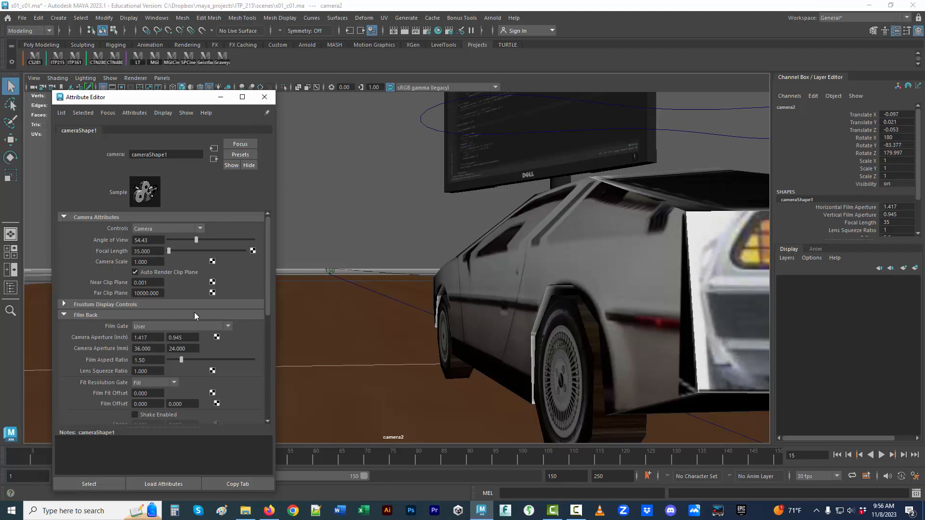
pyautogui.click(264, 97)
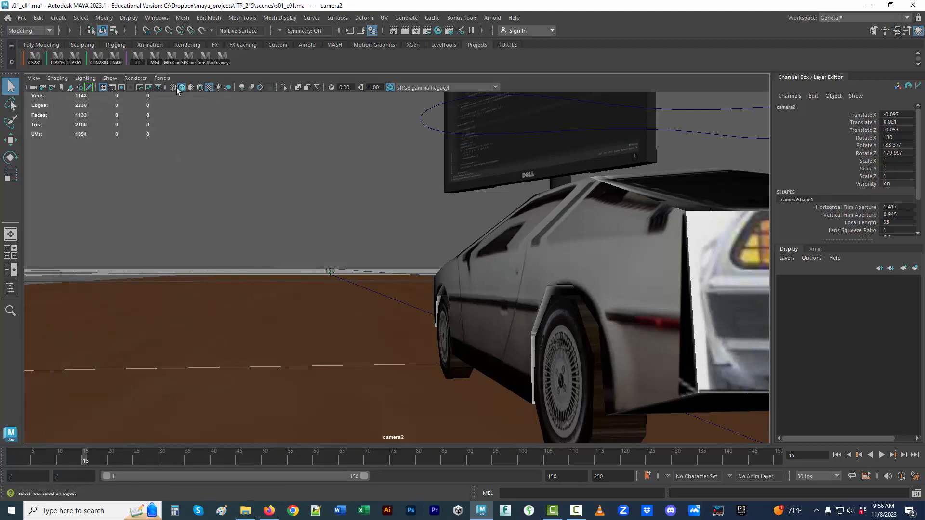
# - Switch the viewport from camera2 to the persp camera
pyautogui.click(163, 78)
pyautogui.moveTo(207, 89)
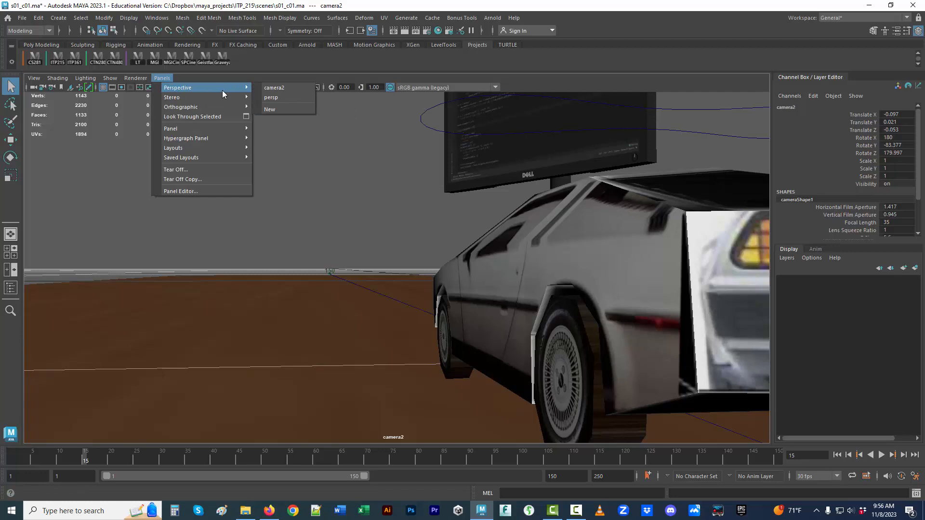
pyautogui.click(270, 90)
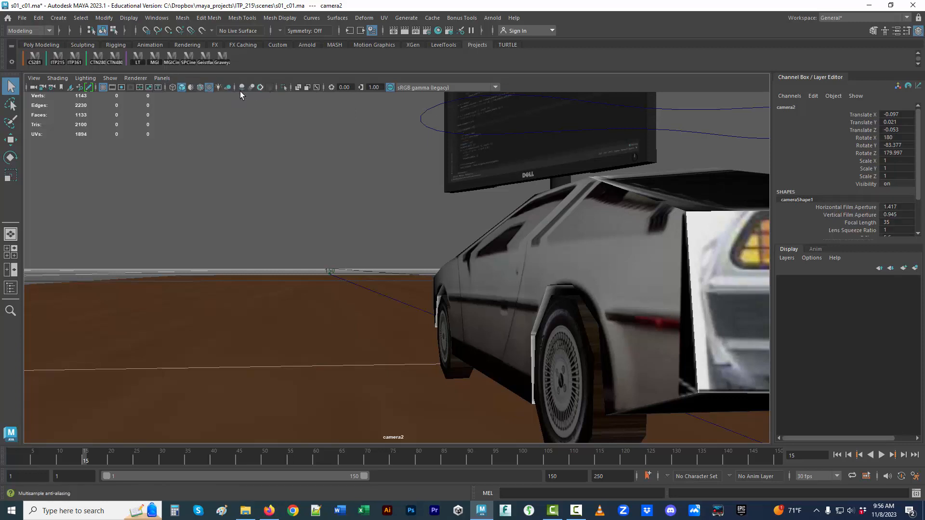
pyautogui.click(163, 79)
pyautogui.moveTo(202, 87)
pyautogui.click(264, 95)
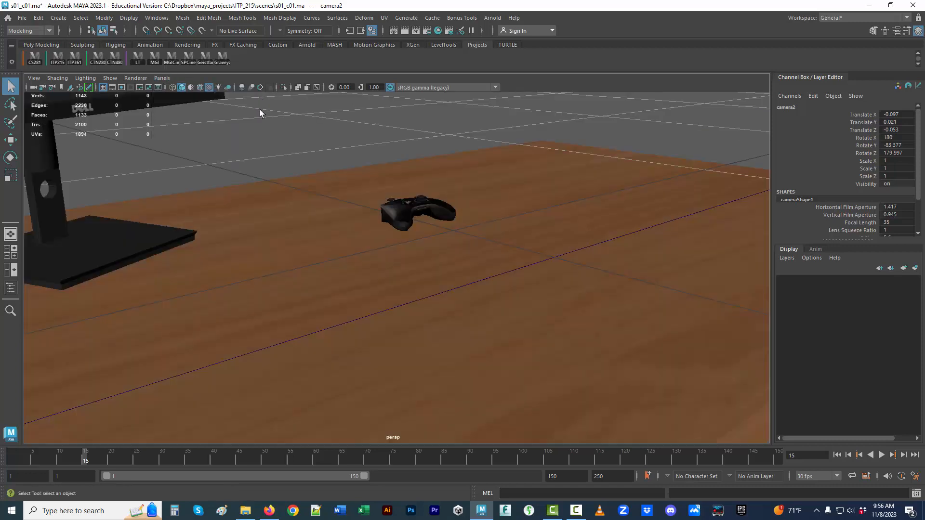
# - Play the animation in the perspective view and set the current time to frame 85 with the car framed closer
pyautogui.hotkey('alt', 'v')
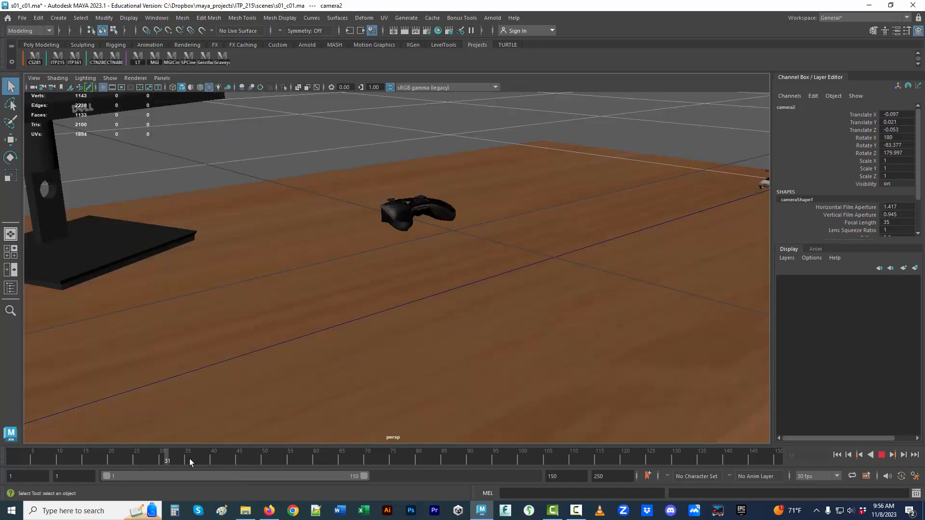
pyautogui.hotkey('alt', 'v')
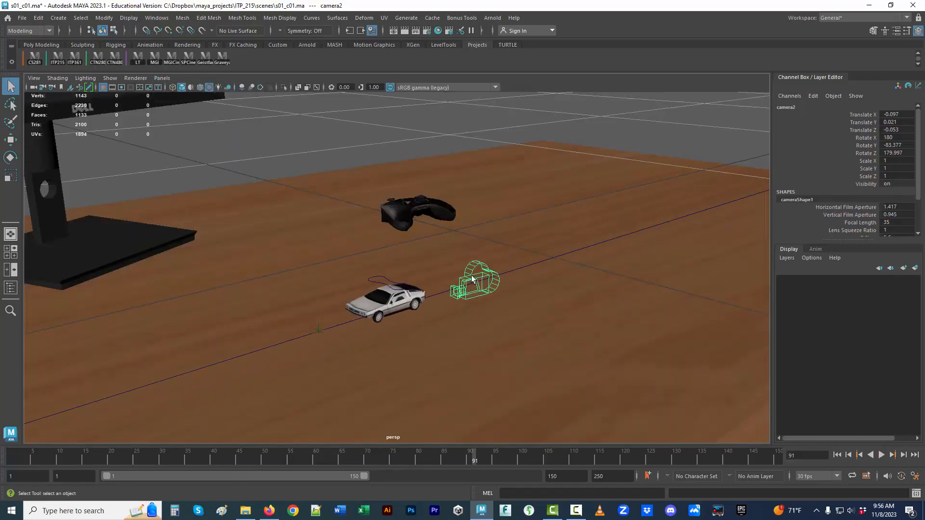
pyautogui.moveTo(476, 460); pyautogui.dragTo(444, 458)
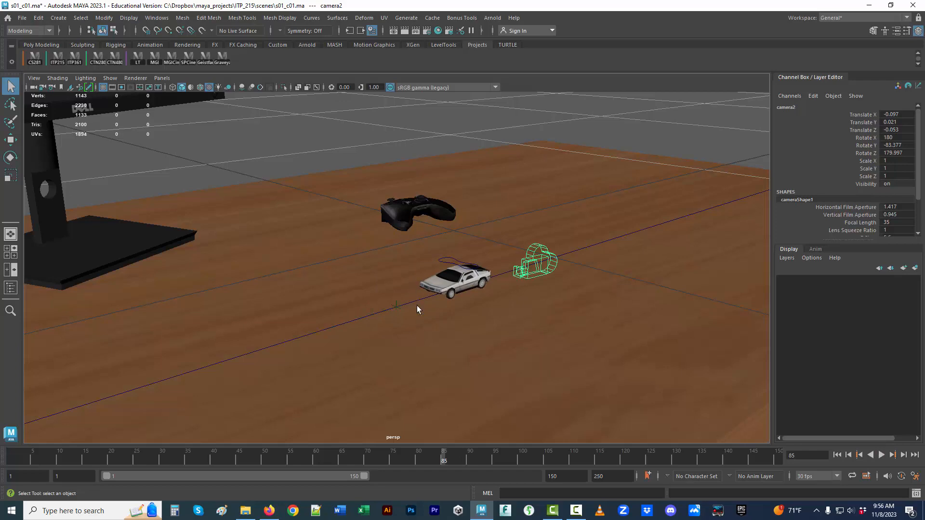
pyautogui.keyDown('alt'); pyautogui.moveTo(432, 331); pyautogui.dragTo(647, 279, button='right'); pyautogui.keyUp('alt')
pyautogui.keyDown('alt'); pyautogui.moveTo(640, 280); pyautogui.dragTo(539, 308); pyautogui.keyUp('alt')
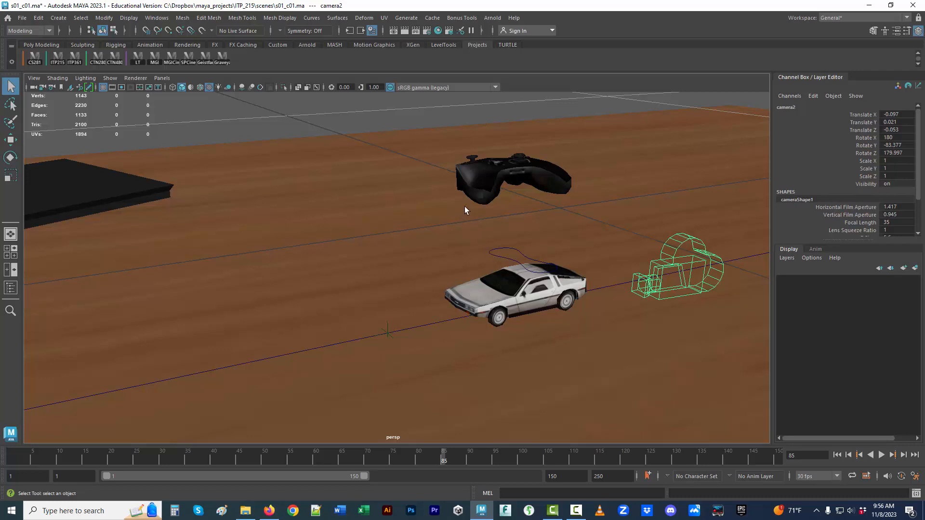
# - Render frame 85 from the persp camera with Maya Software in the Render View, and close that window
pyautogui.click(393, 31)
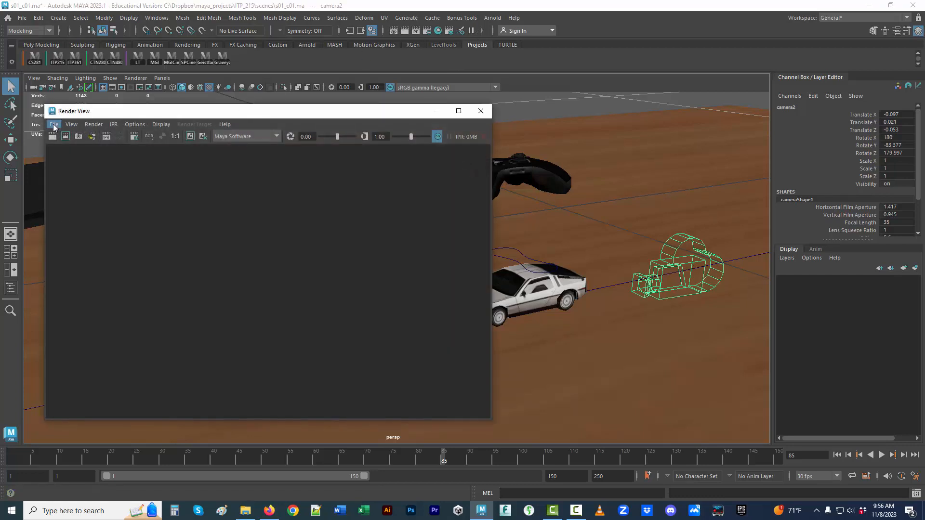
pyautogui.click(53, 136)
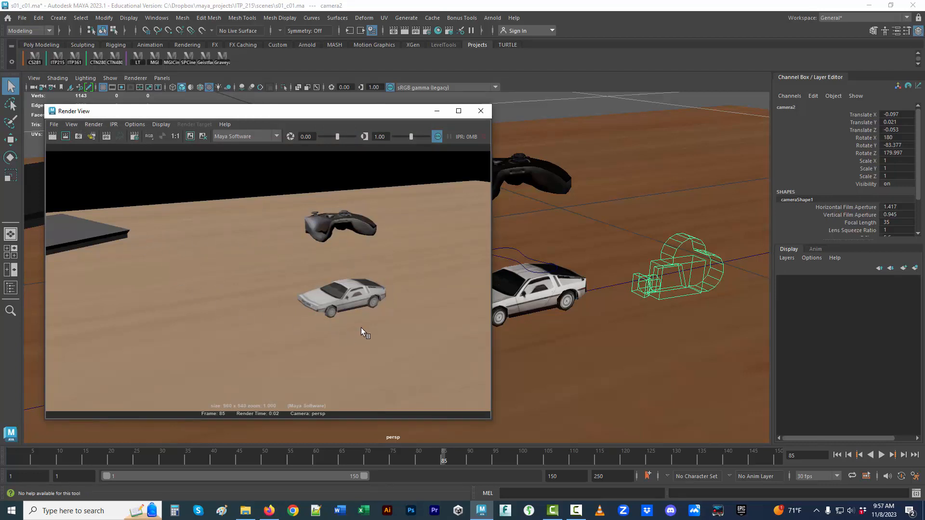
pyautogui.click(480, 112)
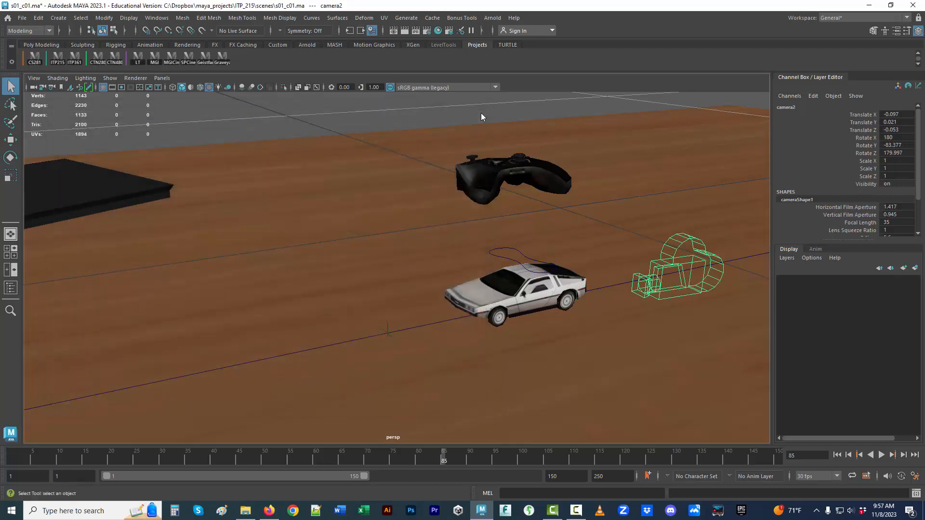
# - Clear the camera2 selection in the viewport
pyautogui.click(492, 19)
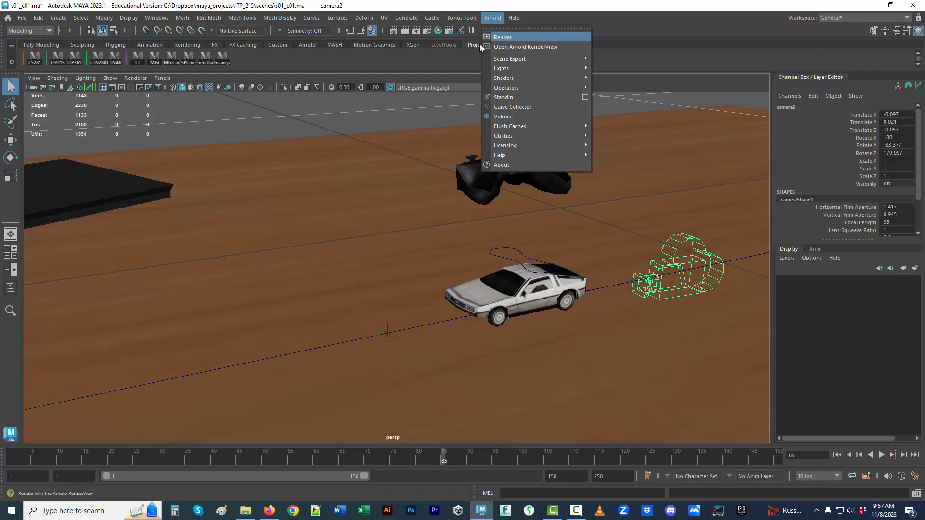
pyautogui.click(417, 111)
pyautogui.click(416, 113)
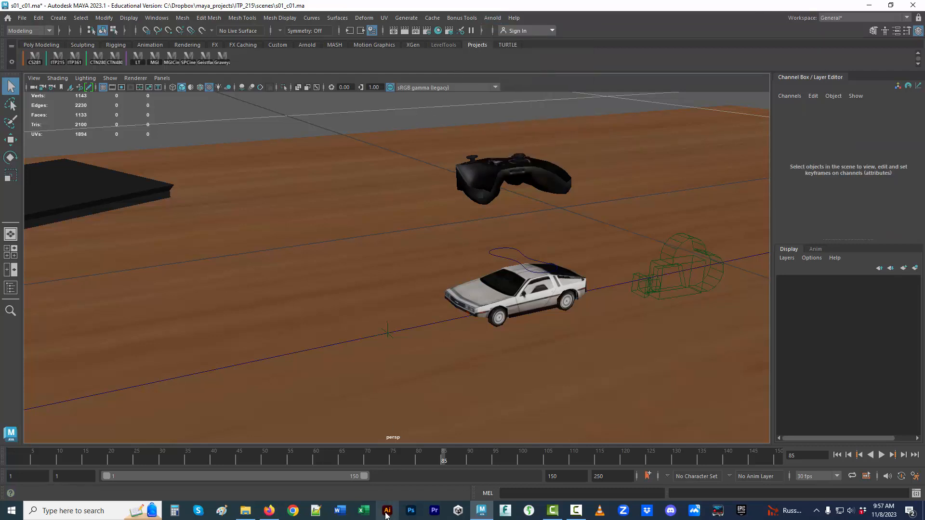
pyautogui.moveTo(268, 516)
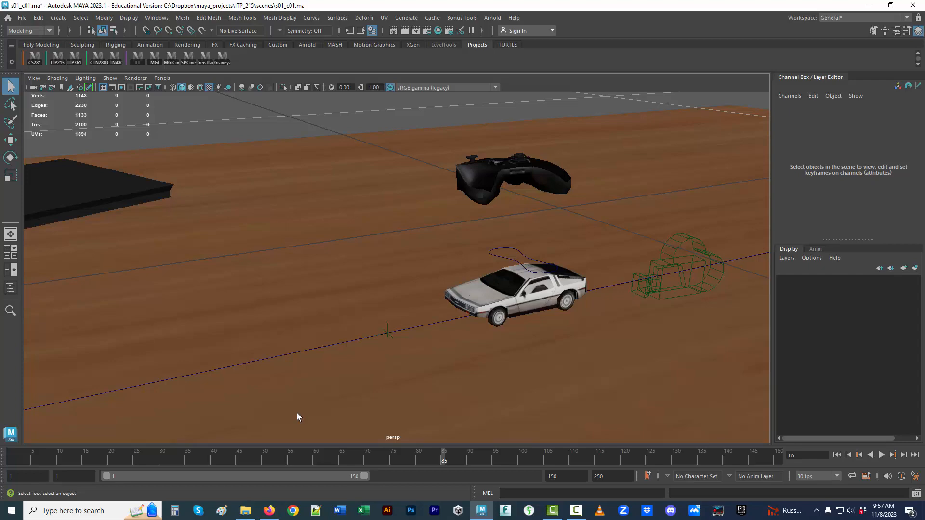
# - Switch to Firefox and search Google for "hdrihaven lebombo" in a new tab
pyautogui.click(271, 515)
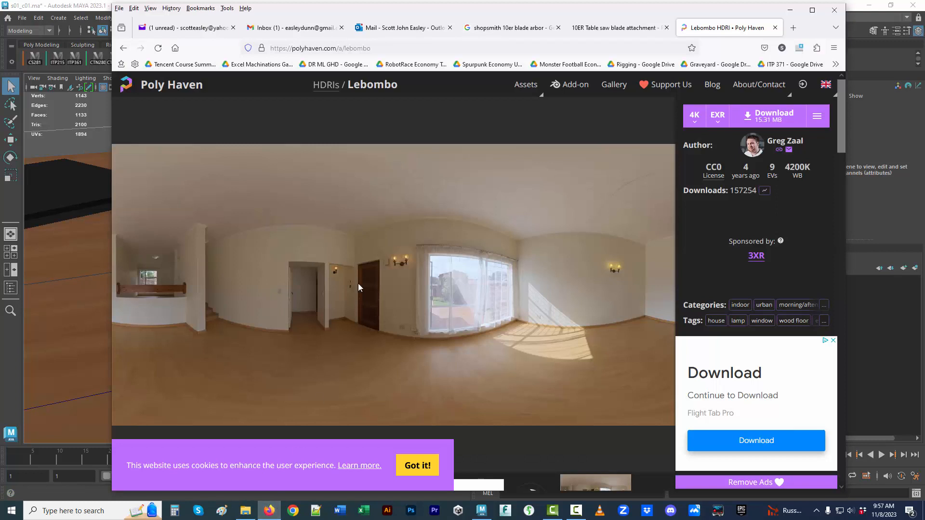
pyautogui.click(793, 27)
pyautogui.click(437, 264)
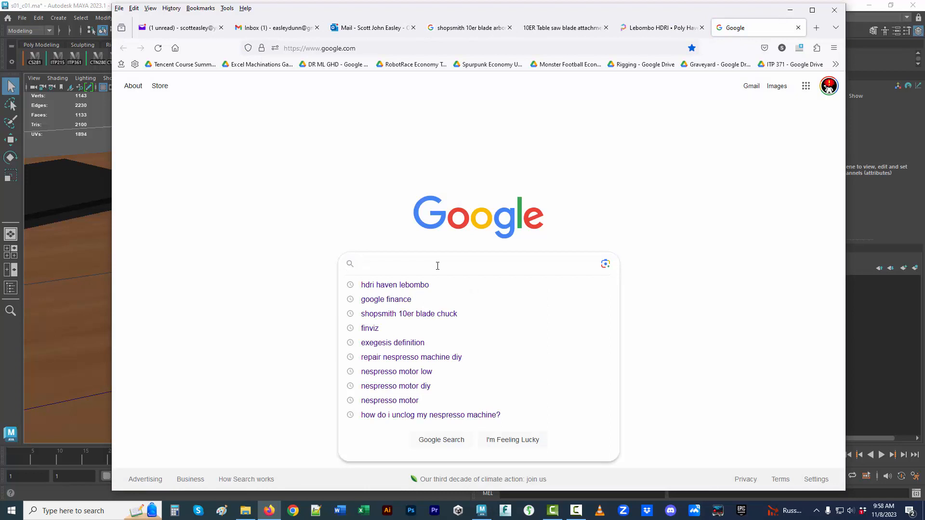
pyautogui.write('hdri')
pyautogui.press('BackSpace')
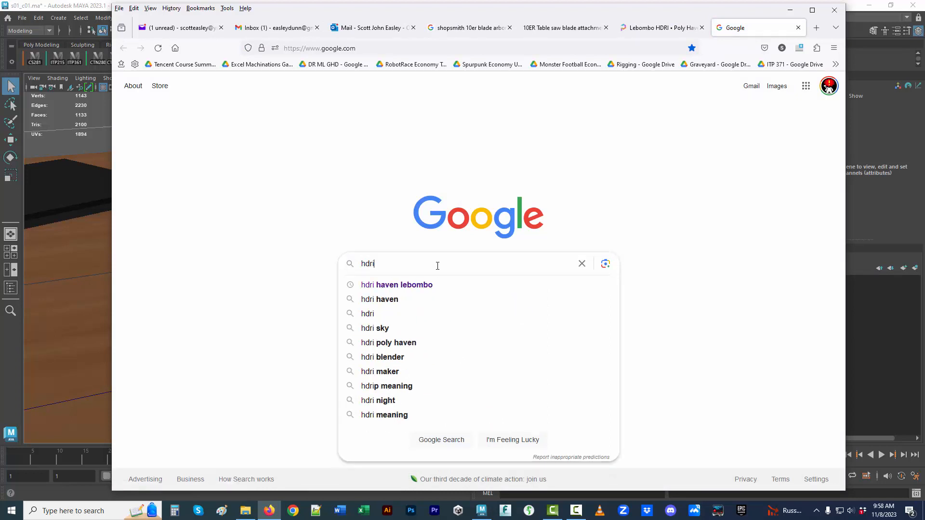
pyautogui.write('haven')
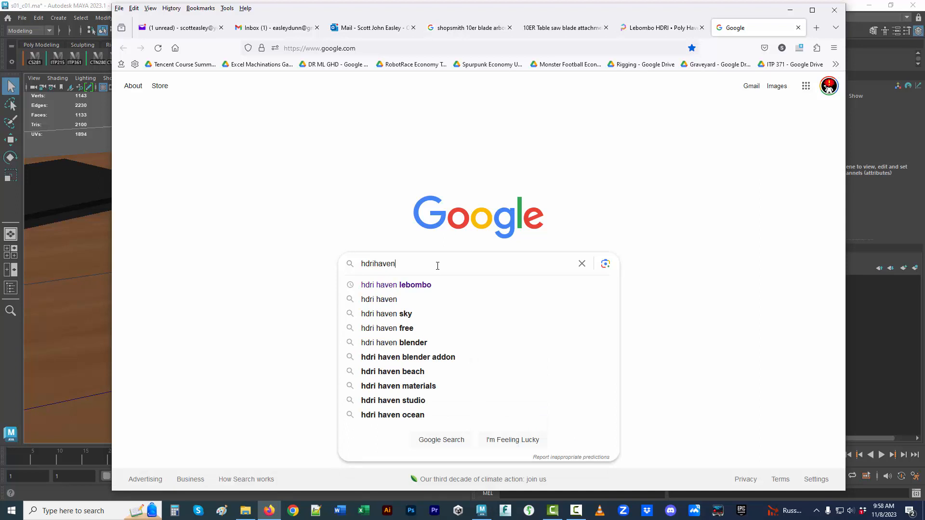
pyautogui.write(' leb')
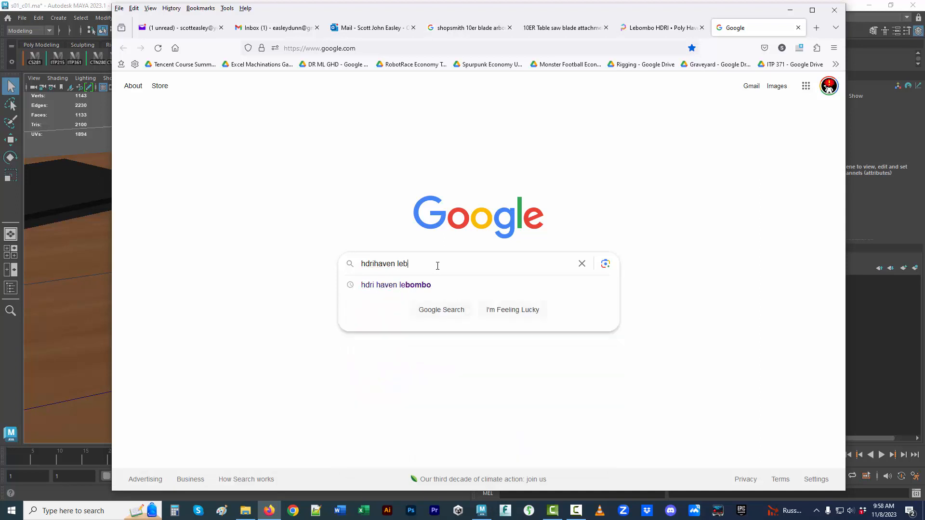
pyautogui.write('ombo')
pyautogui.press('Return')
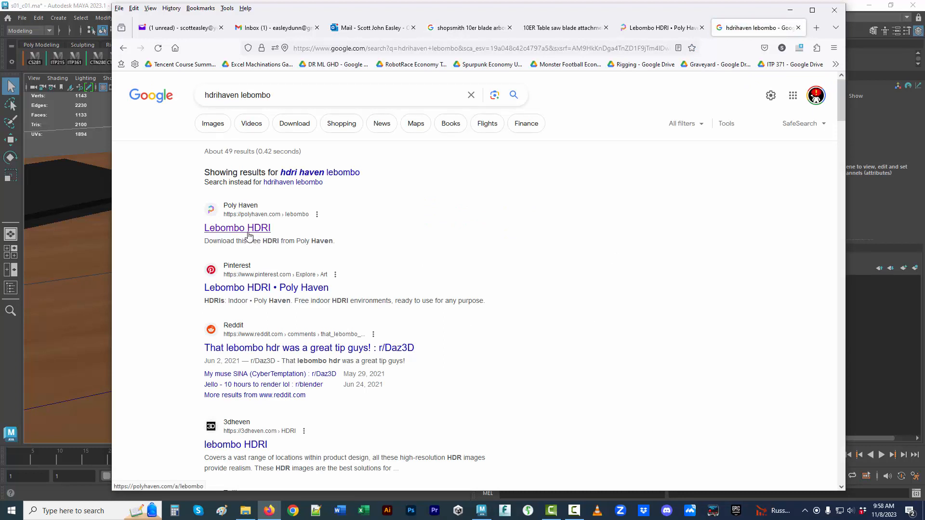
# - Download the Lebombo HDRI from Poly Haven as a 4K EXR and show the file in its folder
pyautogui.click(248, 233)
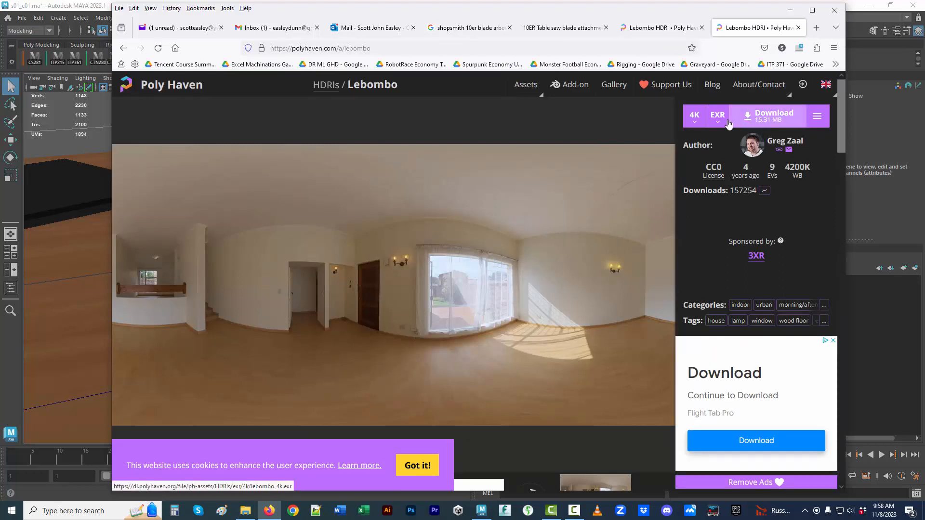
pyautogui.click(766, 121)
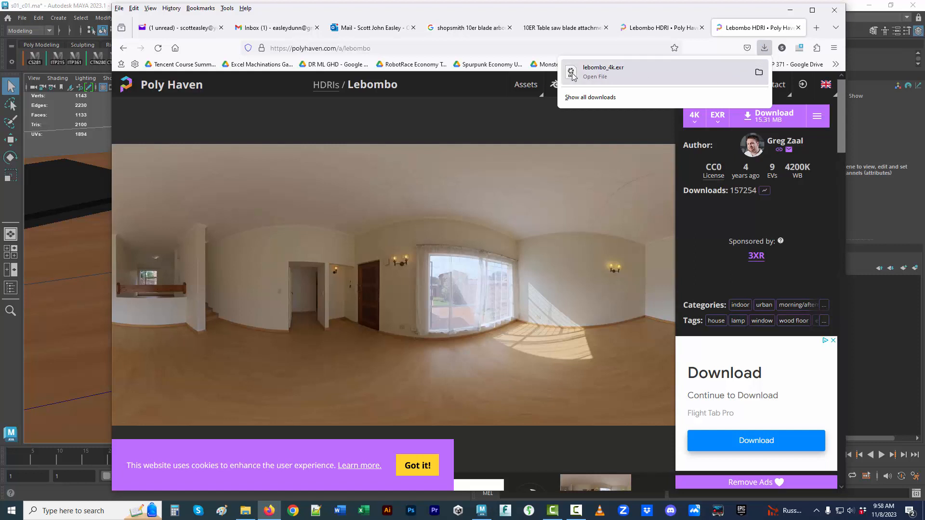
pyautogui.click(759, 73)
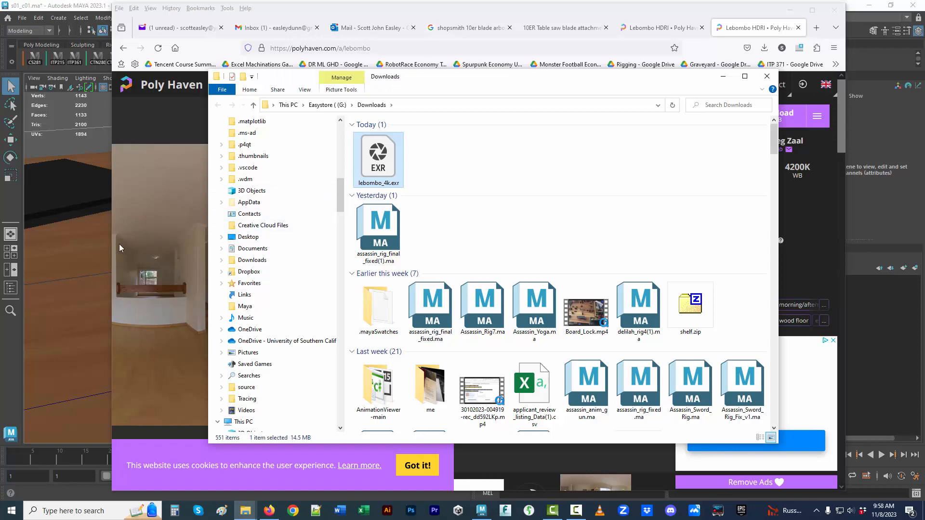
# - Return to Maya and check the HDR images in the ITP_215 project's sourceimages folder, without opening a file or saving the scene
pyautogui.click(93, 139)
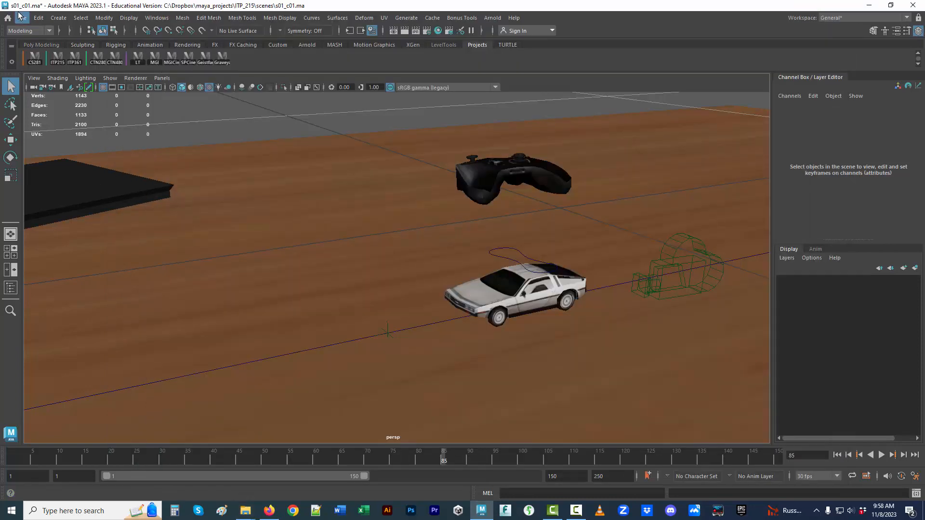
pyautogui.click(57, 57)
pyautogui.click(22, 18)
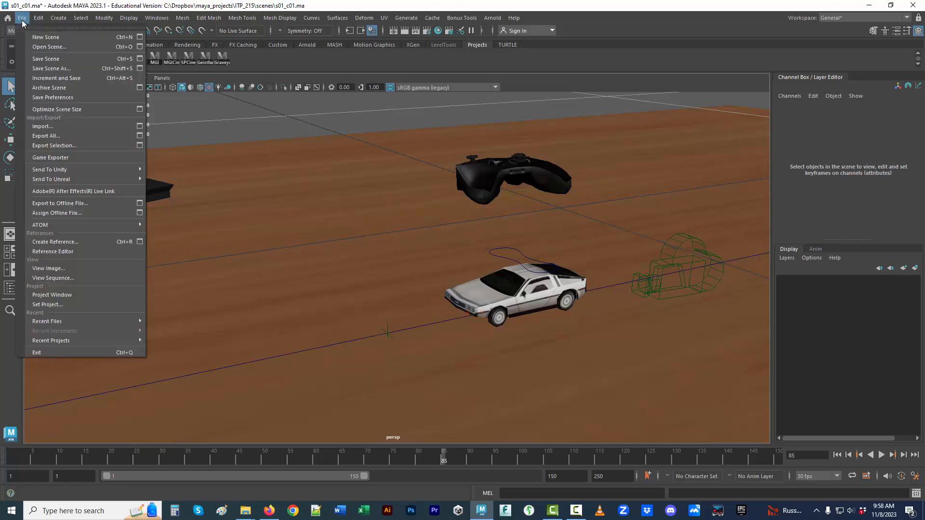
pyautogui.moveTo(81, 169)
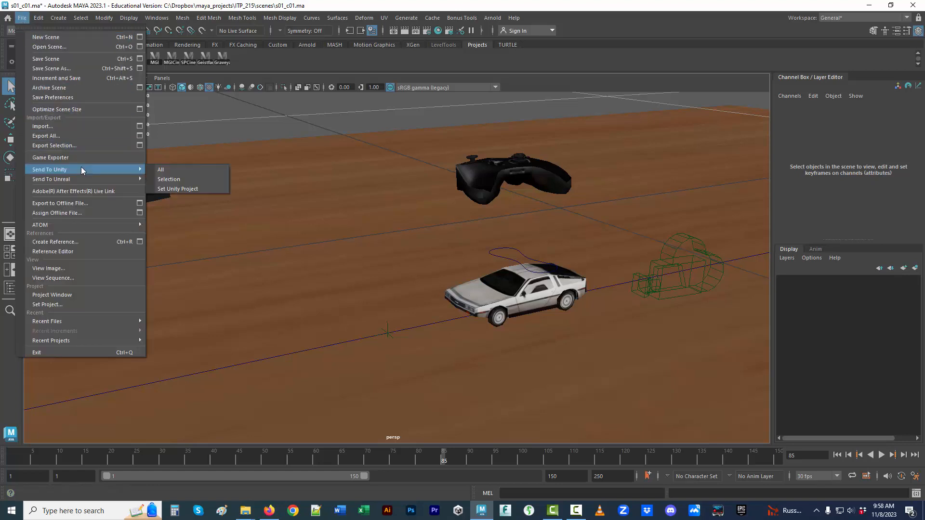
pyautogui.click(77, 47)
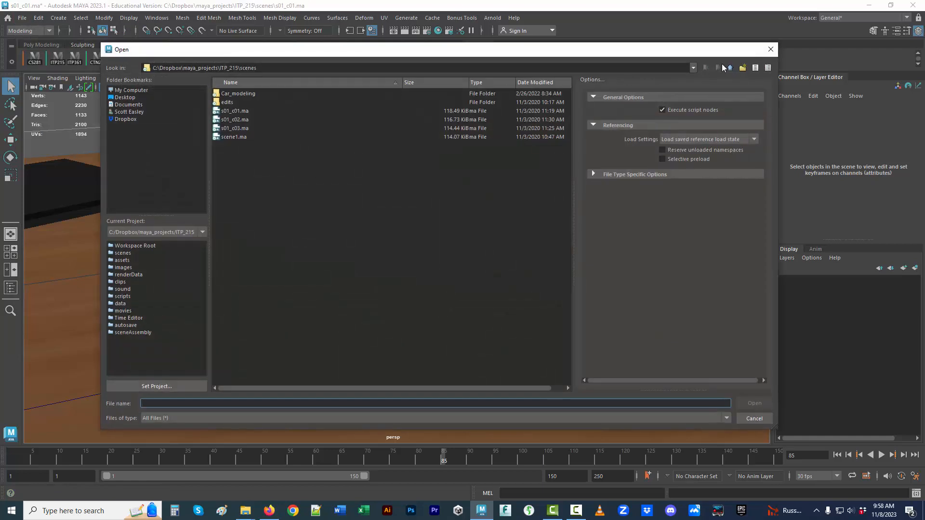
pyautogui.click(731, 69)
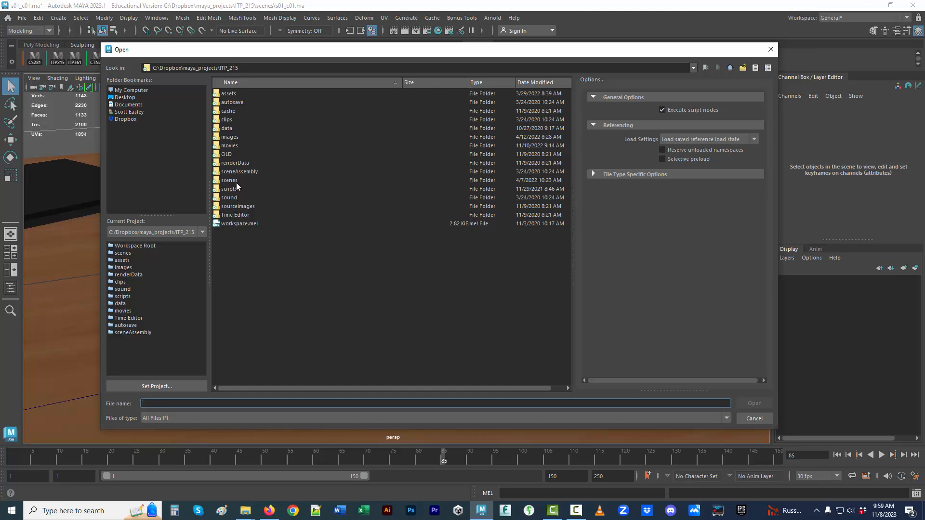
pyautogui.doubleClick(249, 207)
pyautogui.click(301, 70)
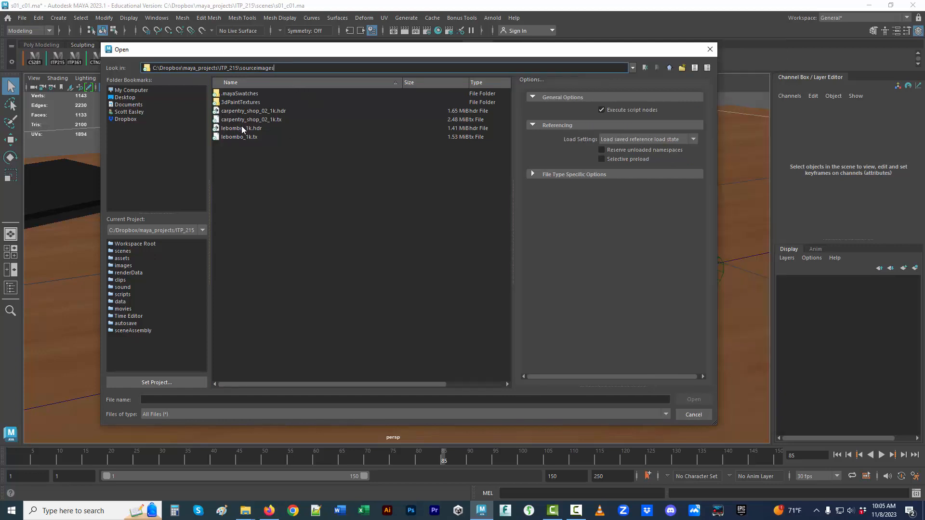
pyautogui.click(701, 415)
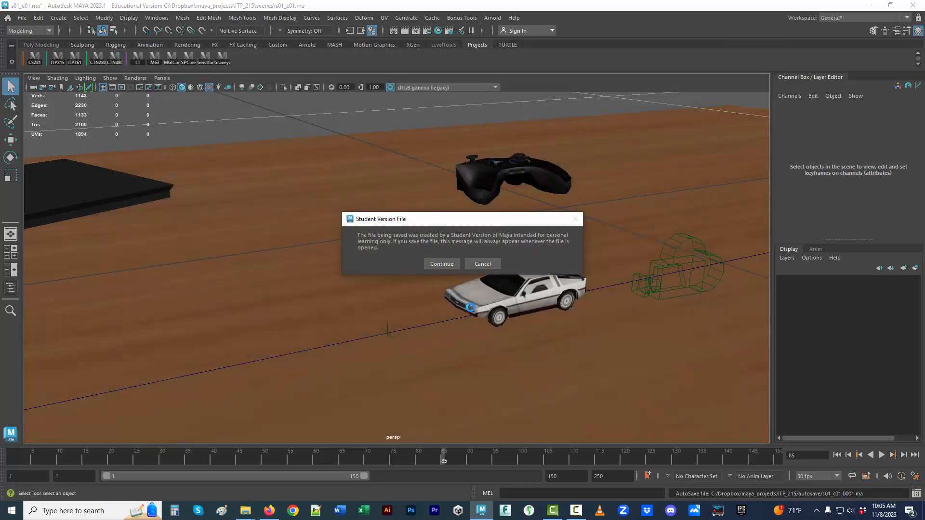
pyautogui.click(479, 264)
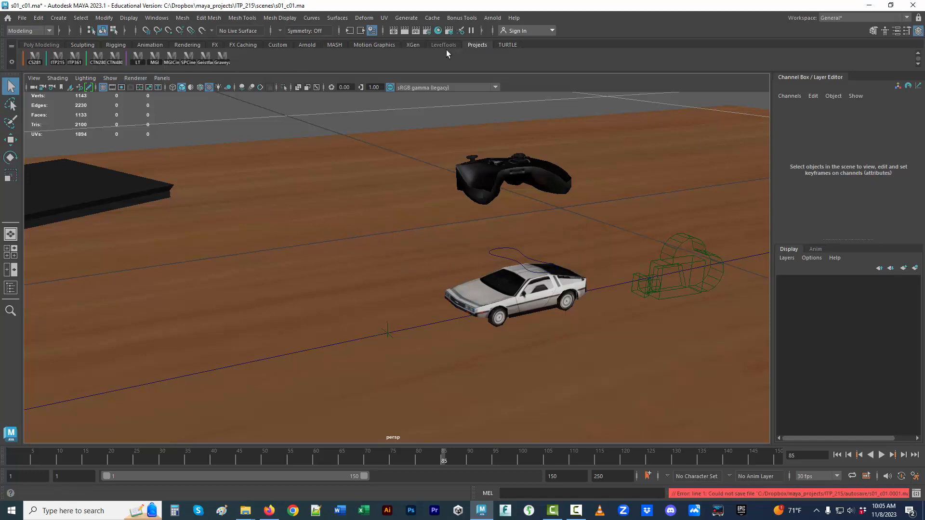
# - Open the Outliner beside the car and create an Arnold SkyDome light in the scene
pyautogui.click(157, 18)
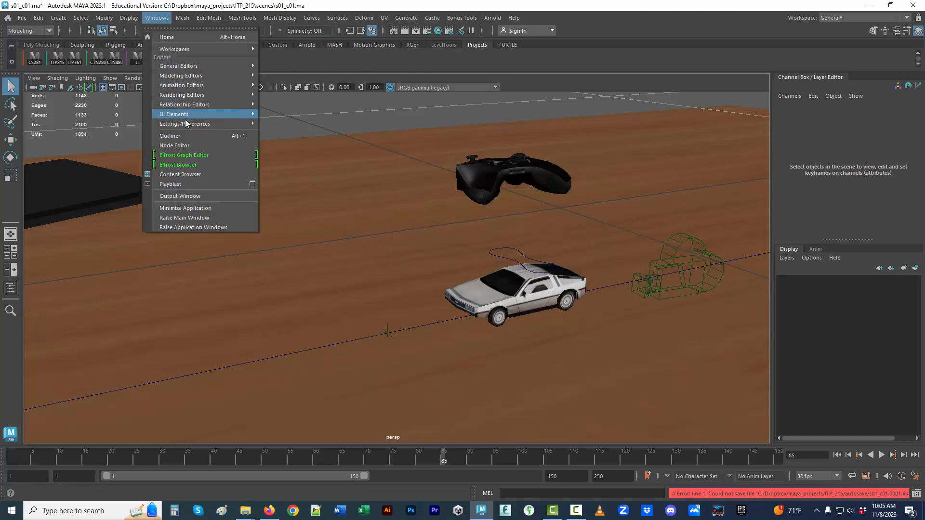
pyautogui.click(176, 117)
pyautogui.moveTo(684, 25); pyautogui.dragTo(182, 60)
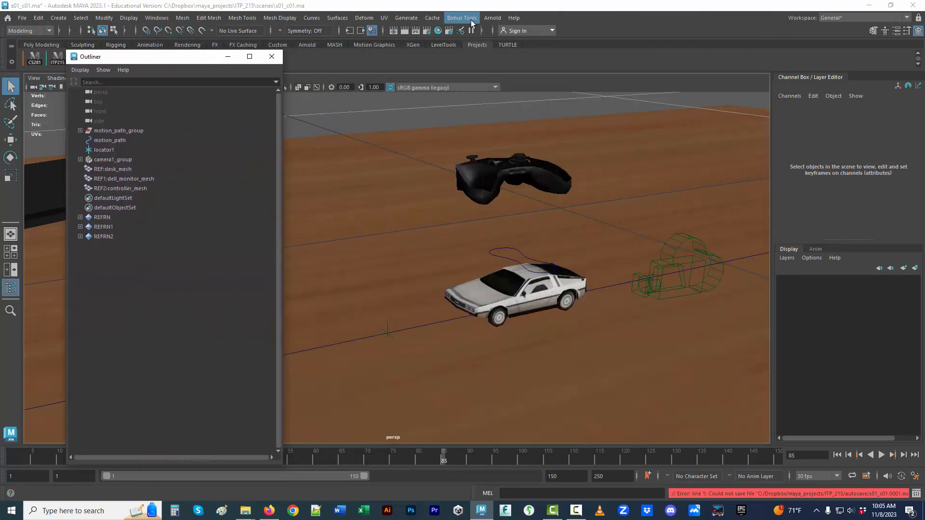
pyautogui.click(492, 19)
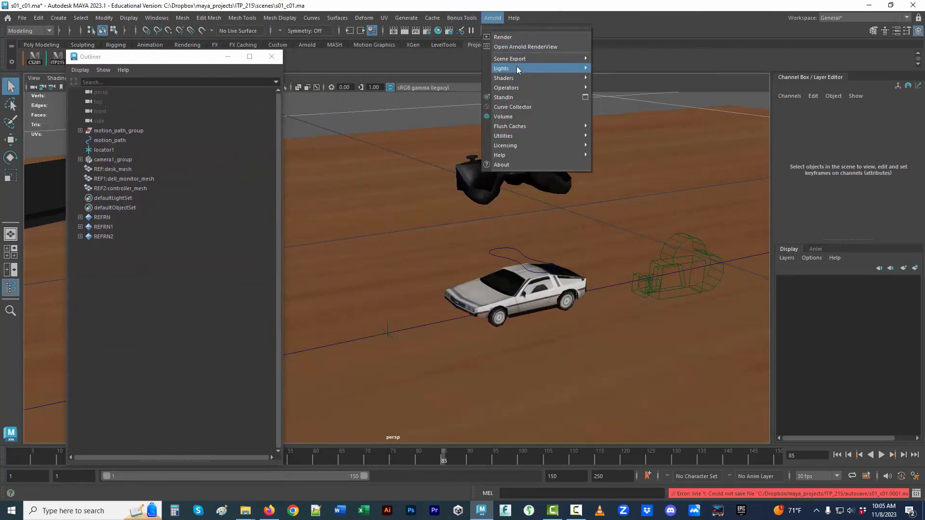
pyautogui.moveTo(521, 70)
pyautogui.click(622, 80)
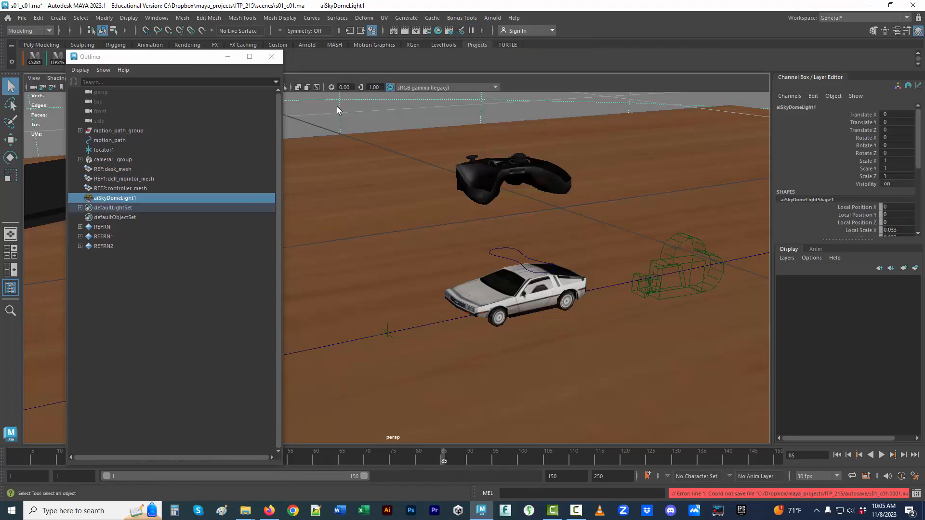
# - Map the SkyDome light's color to a file texture using lebombo_1k.hdr from the project's sourceimages folder
pyautogui.doubleClick(89, 198)
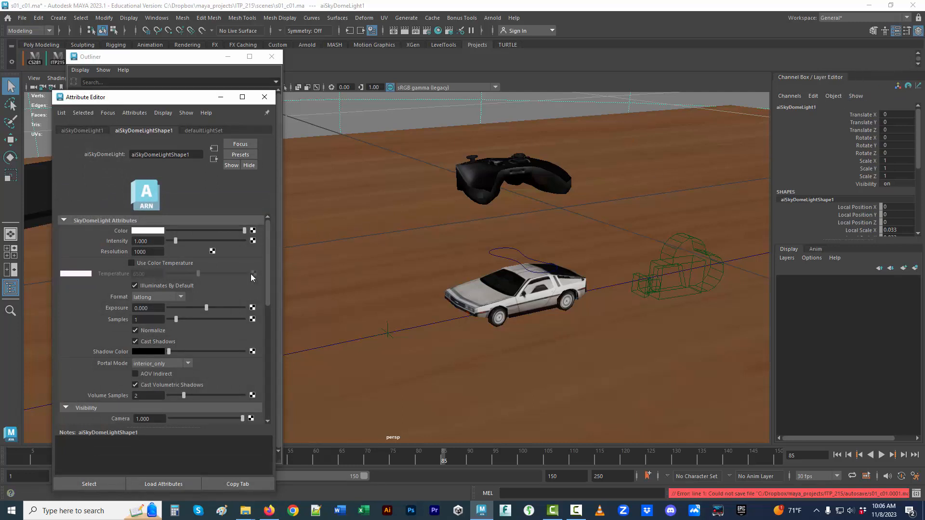
pyautogui.click(253, 230)
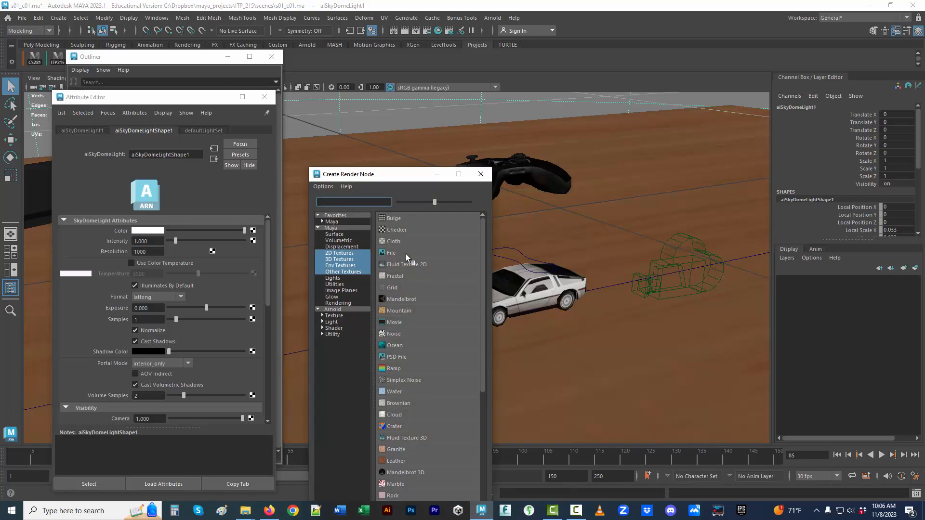
pyautogui.click(406, 253)
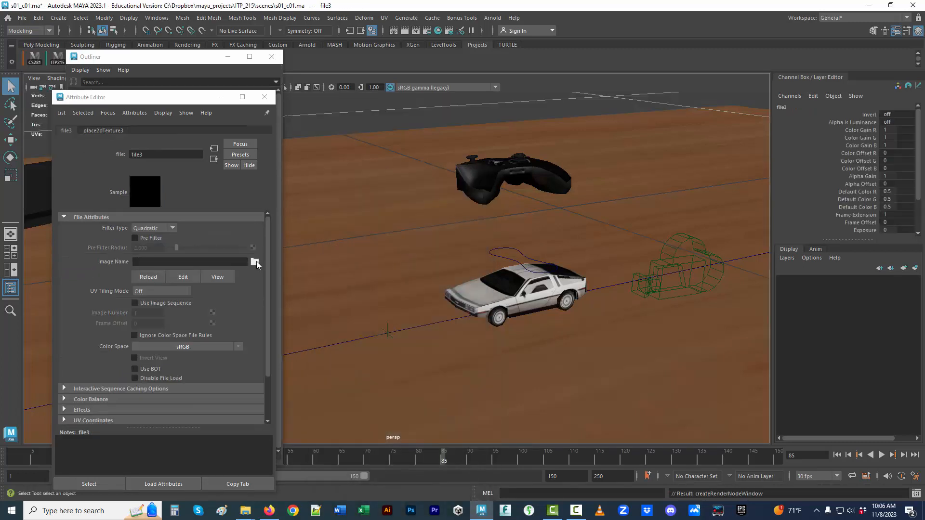
pyautogui.click(253, 262)
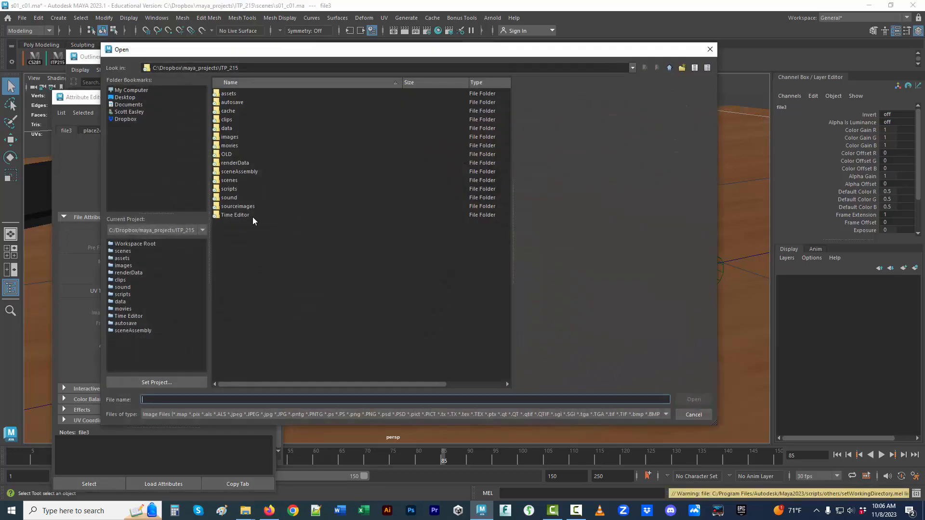
pyautogui.doubleClick(231, 205)
pyautogui.click(240, 128)
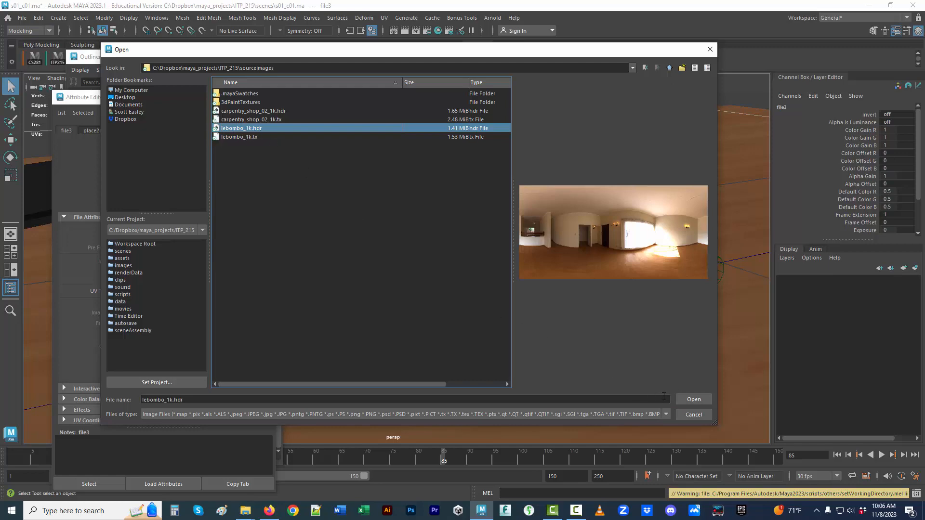
pyautogui.click(693, 399)
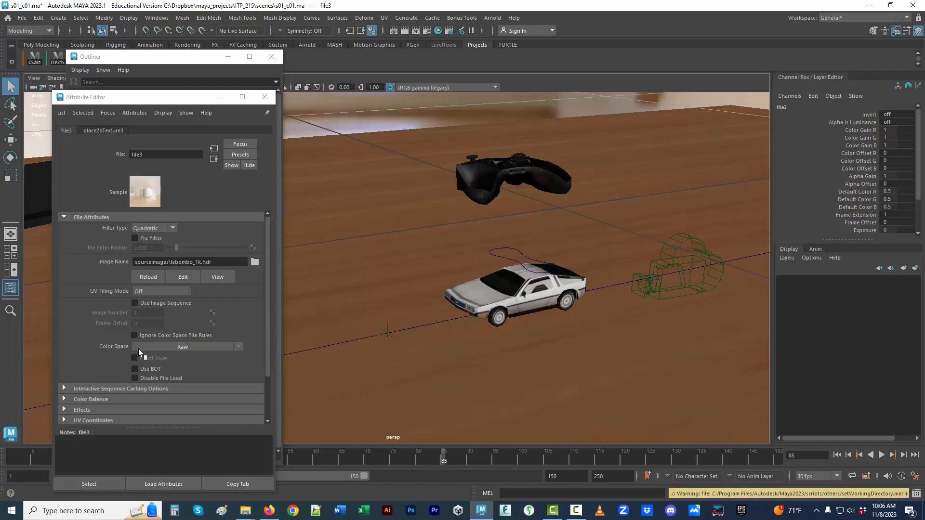
# - Examine the HDR file texture's color space choices and Arnold settings, and close the Attribute Editor
pyautogui.click(238, 347)
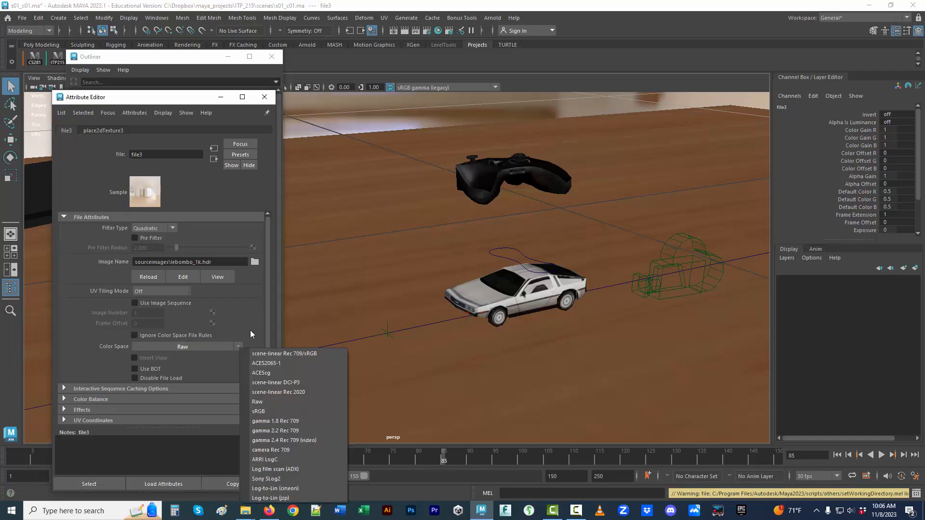
pyautogui.click(250, 331)
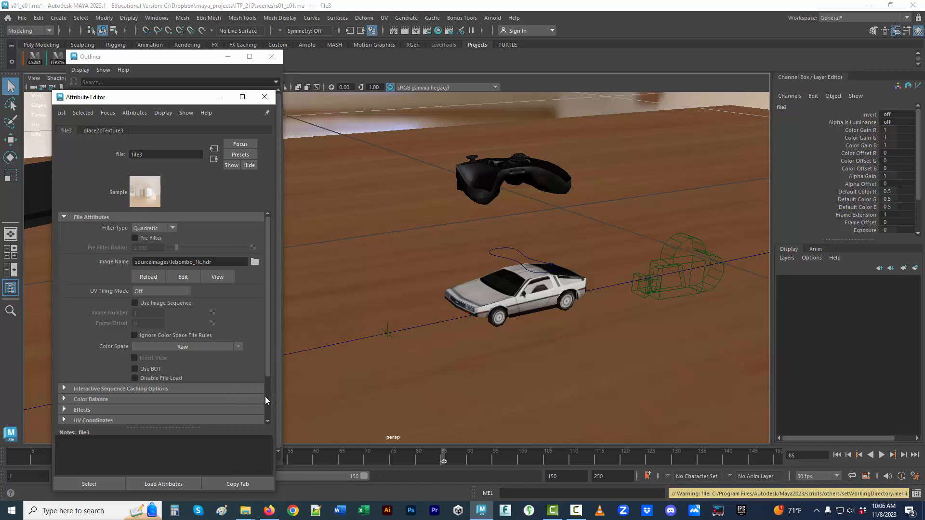
pyautogui.scroll(-2, 265, 400)
pyautogui.click(169, 376)
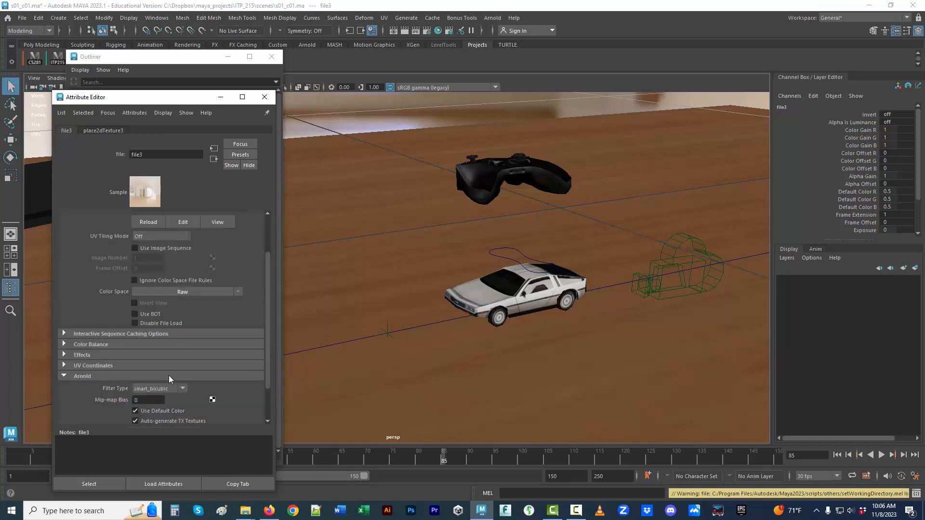
pyautogui.click(264, 97)
# - Open the Hypershade and bring up the attributes of the lebombo_1k.hdr file texture from its textures
pyautogui.click(157, 18)
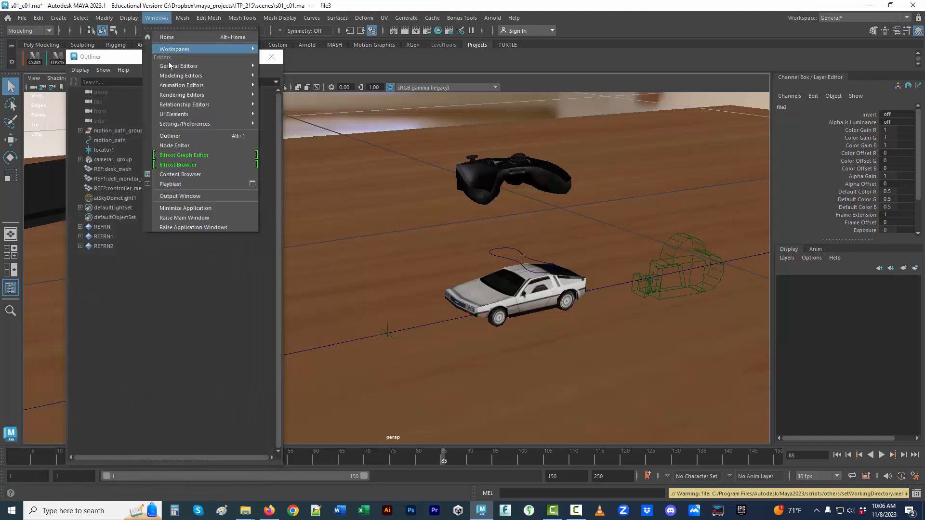
pyautogui.moveTo(192, 96)
pyautogui.click(285, 114)
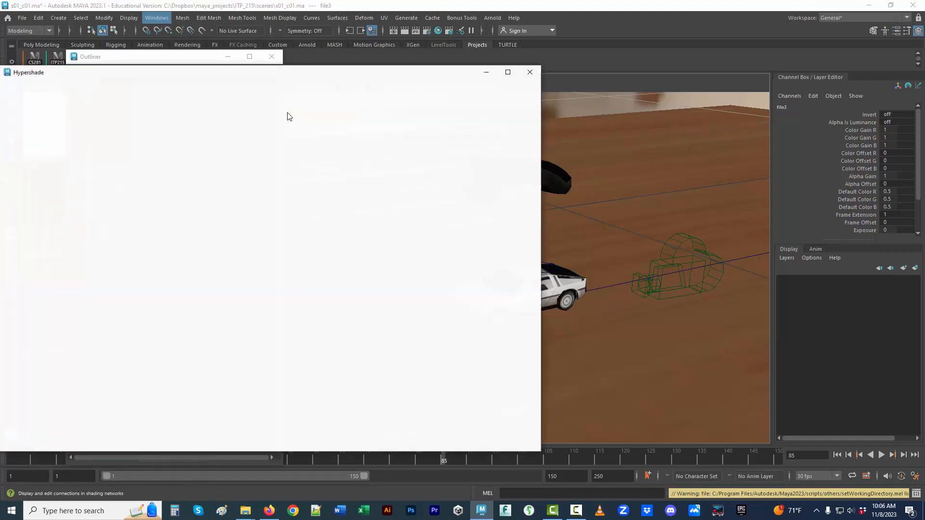
pyautogui.moveTo(203, 79); pyautogui.dragTo(440, 79)
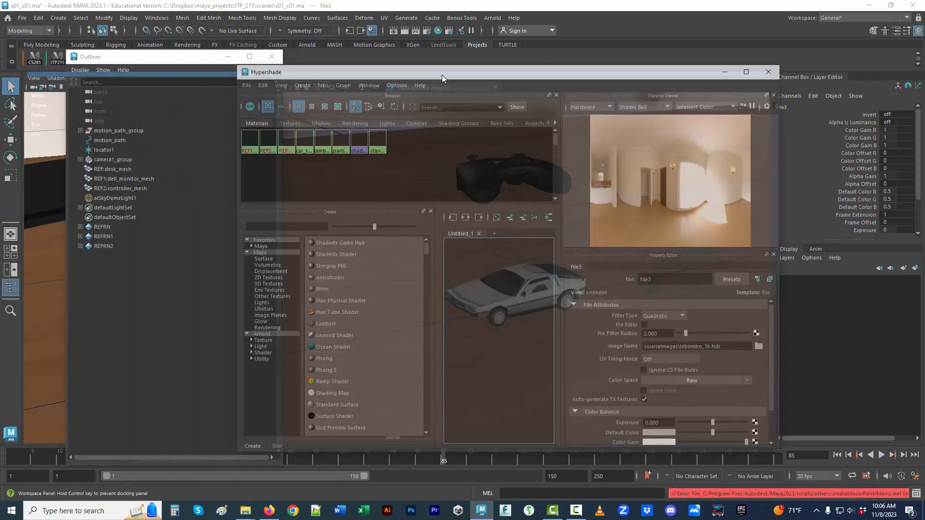
pyautogui.click(288, 123)
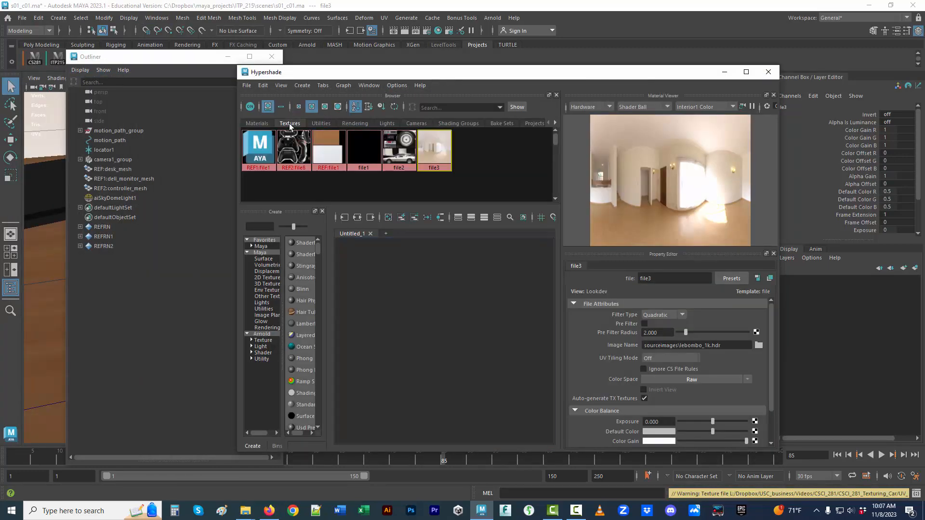
pyautogui.doubleClick(433, 148)
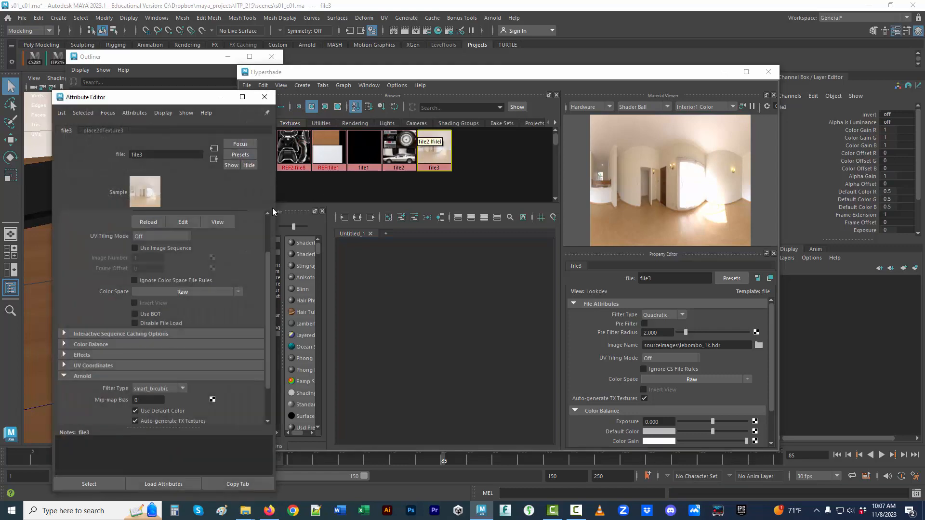
# - Examine the lebombo_1k.hdr texture's Arnold attributes and its auto-generate TX setting, leaving the Attribute Editor closed
pyautogui.click(264, 97)
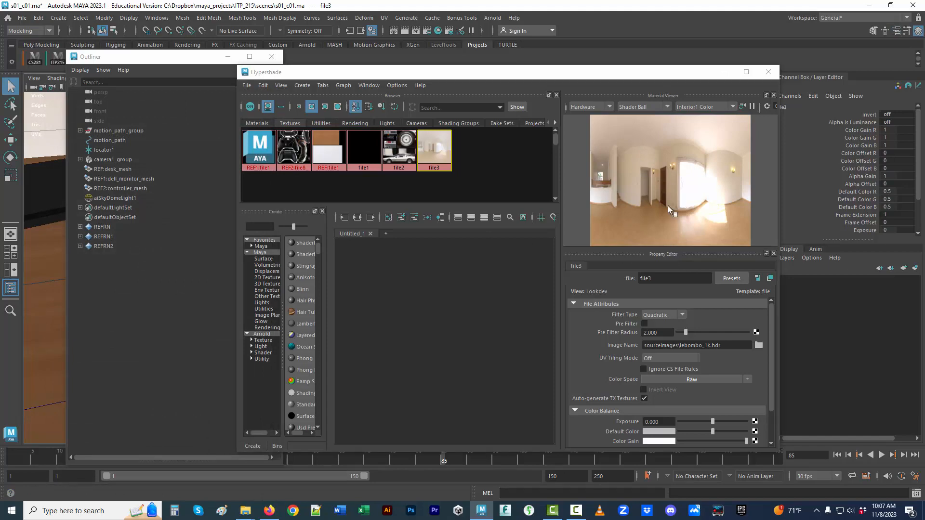
pyautogui.click(431, 155)
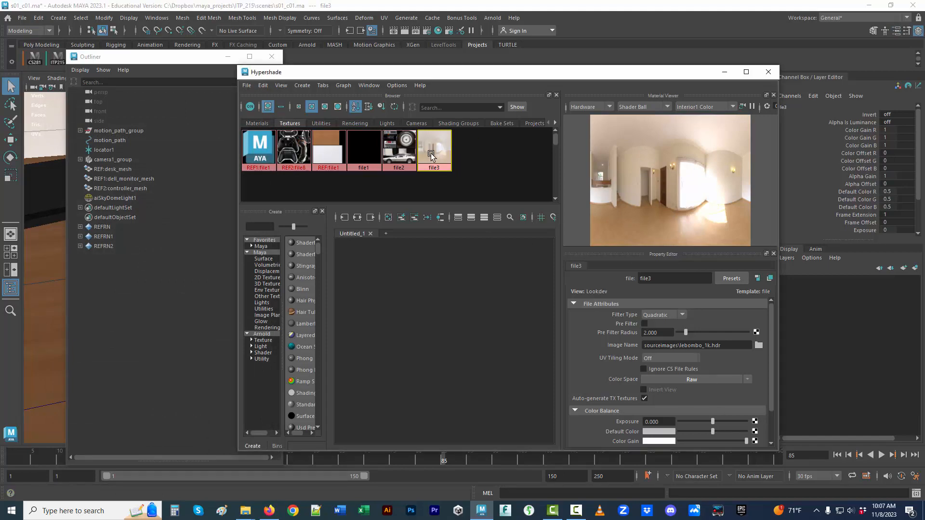
pyautogui.doubleClick(431, 154)
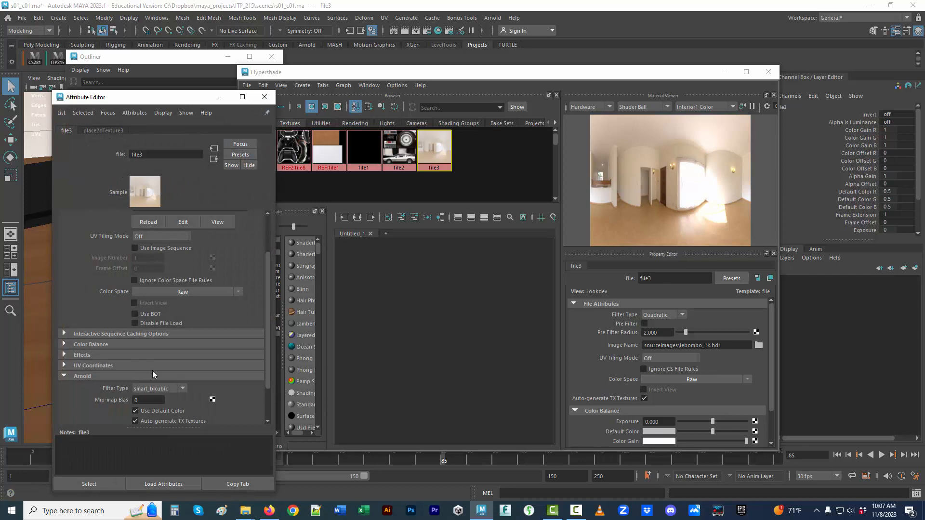
pyautogui.click(264, 97)
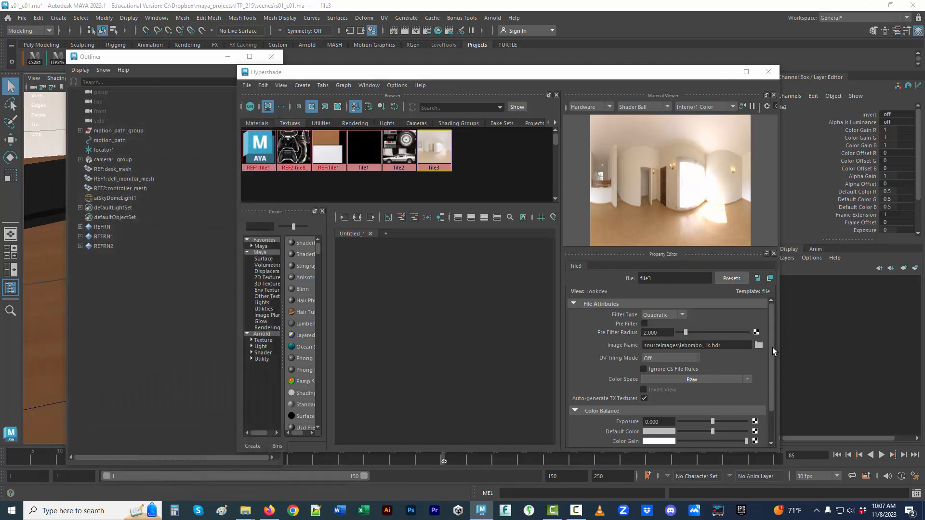
pyautogui.scroll(-3, 772, 347)
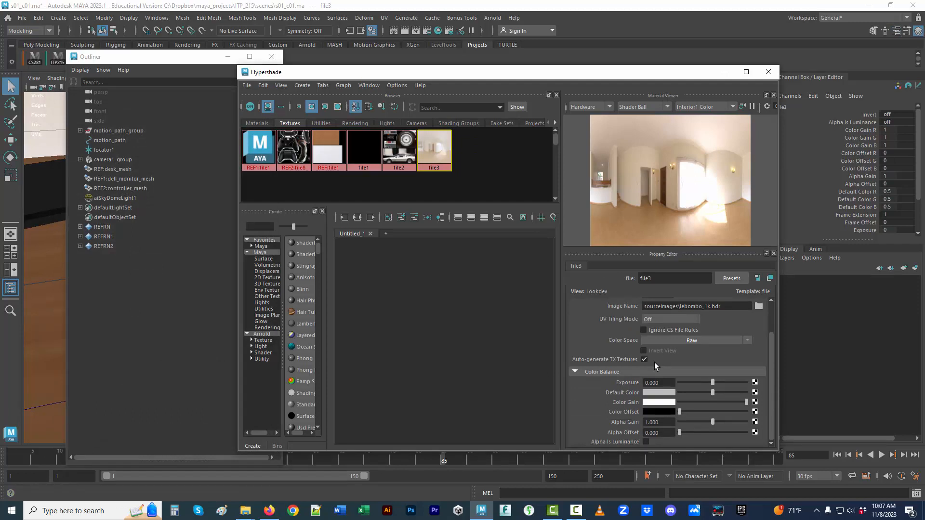
pyautogui.scroll(1, 653, 364)
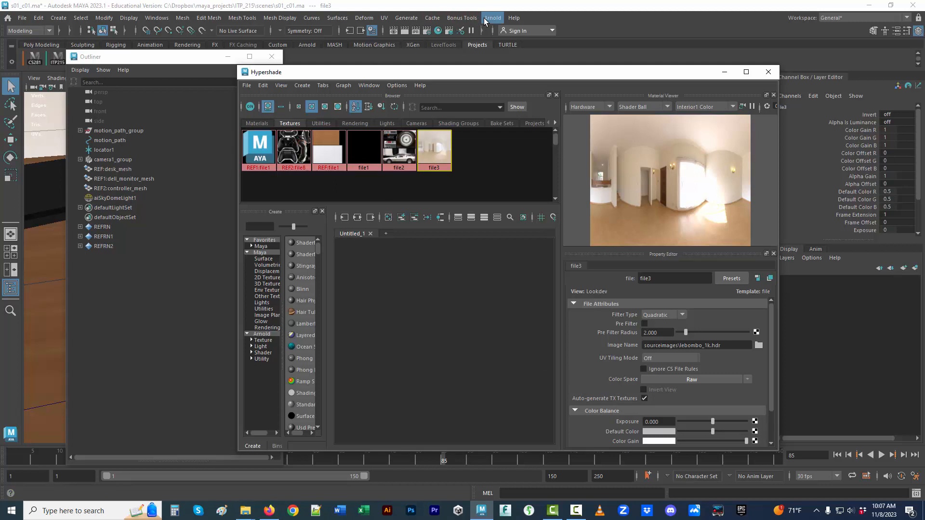
# - Open the Render Settings and set the scene to render using Arnold Renderer
pyautogui.click(427, 31)
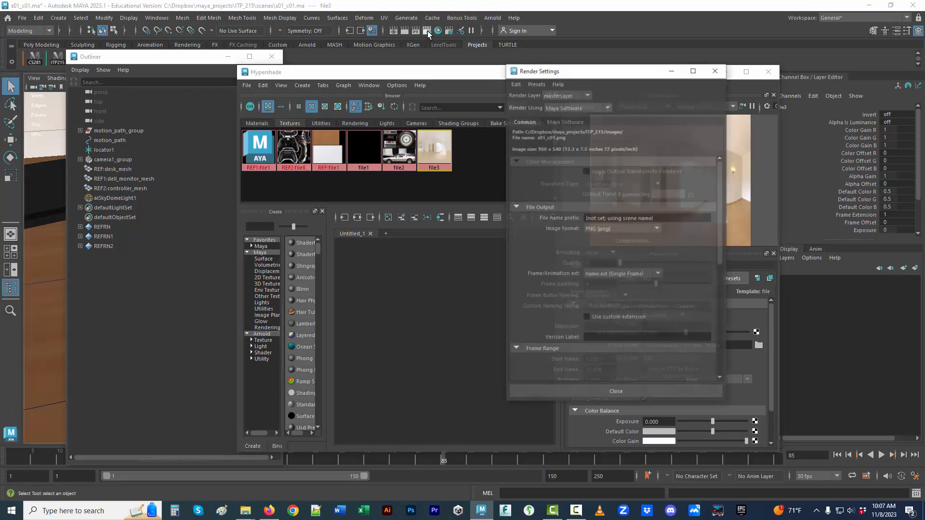
pyautogui.moveTo(561, 76); pyautogui.dragTo(108, 103)
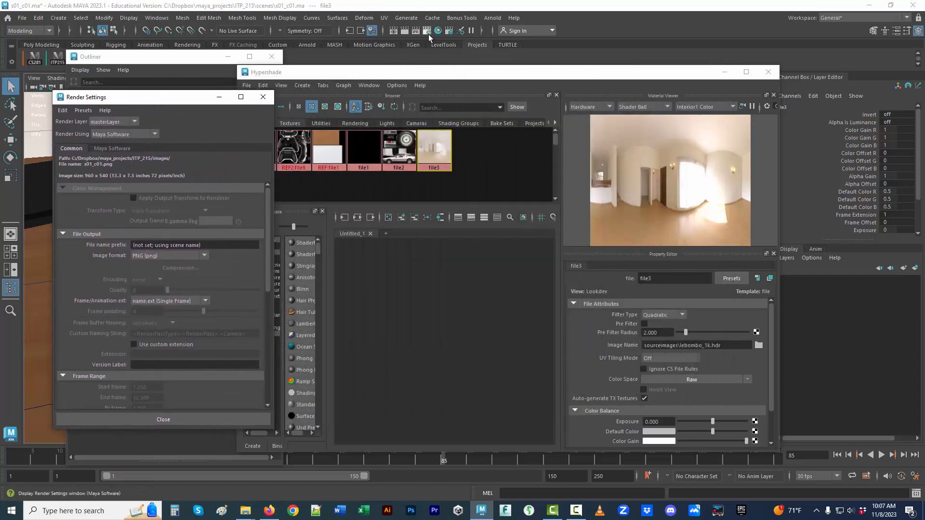
pyautogui.click(157, 18)
pyautogui.moveTo(193, 95)
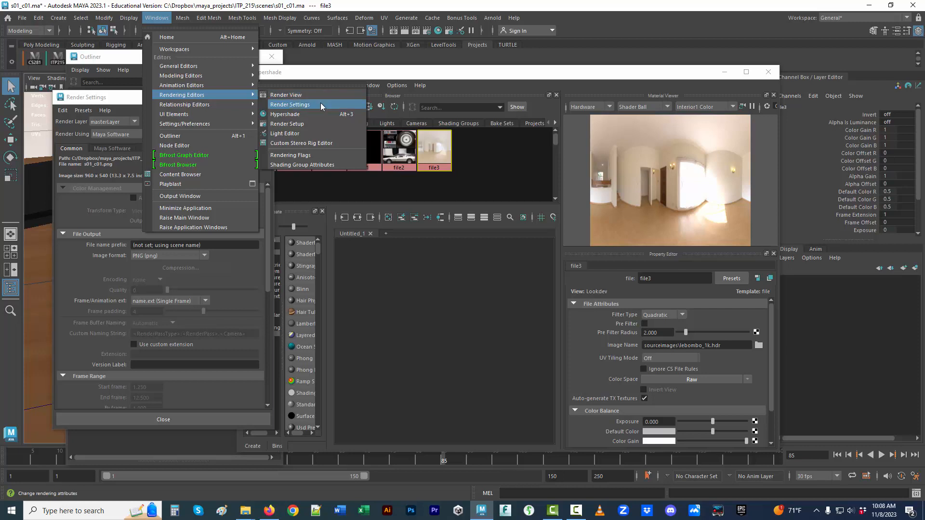
pyautogui.click(122, 98)
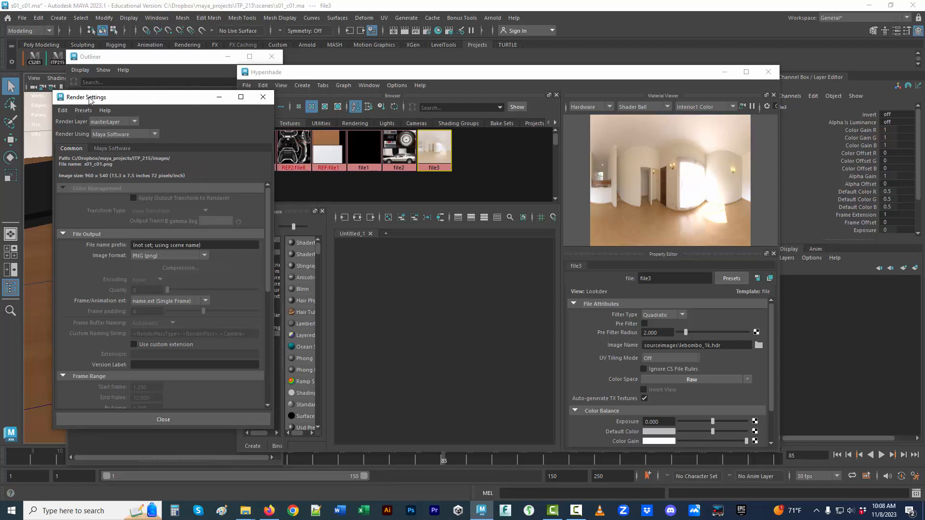
pyautogui.click(155, 135)
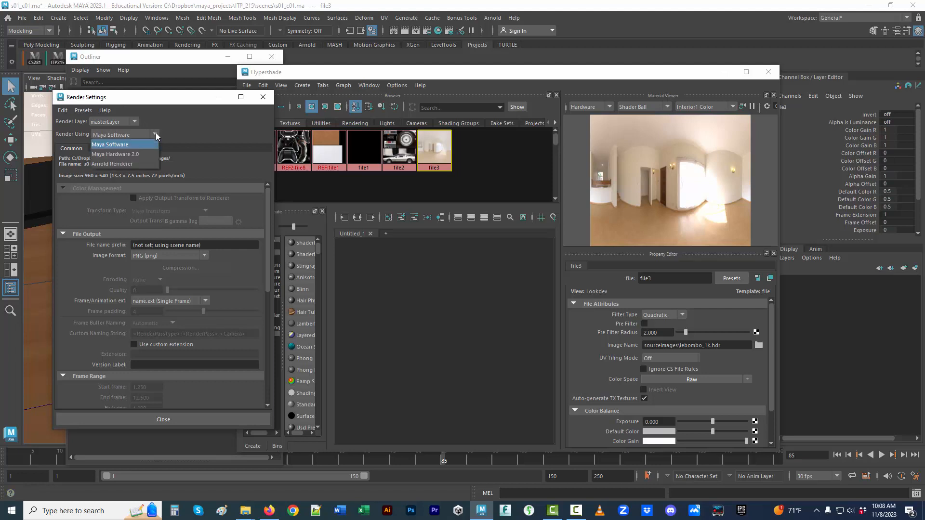
pyautogui.click(124, 165)
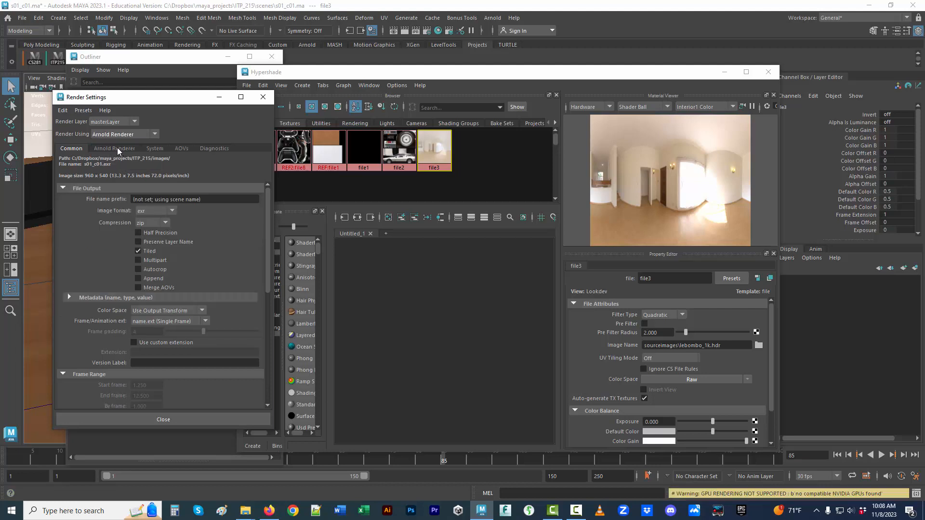
# - Set the Arnold sampling to Camera (AA) 4, Diffuse 3, Specular 3 and Transmission 3
pyautogui.click(115, 148)
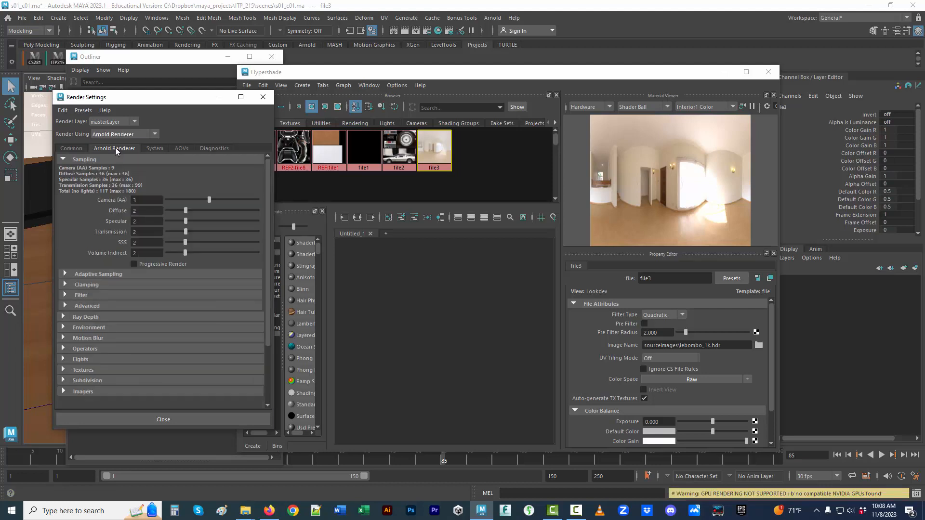
pyautogui.doubleClick(147, 200)
pyautogui.write('4')
pyautogui.press('Tab')
pyautogui.write('3')
pyautogui.press('Tab')
pyautogui.write('3')
pyautogui.press('Tab')
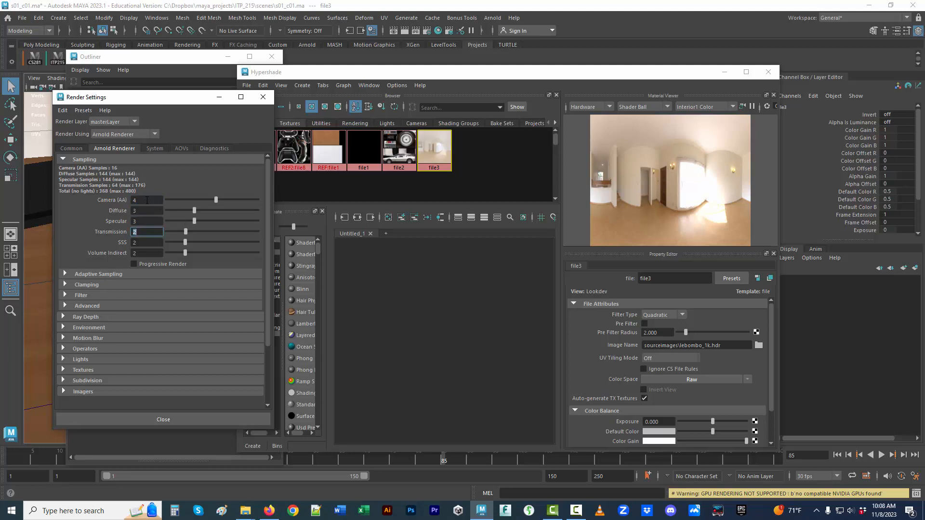
pyautogui.write('3')
pyautogui.press('Tab')
# - Enable Arnold motion blur and close the Render Settings
pyautogui.click(111, 339)
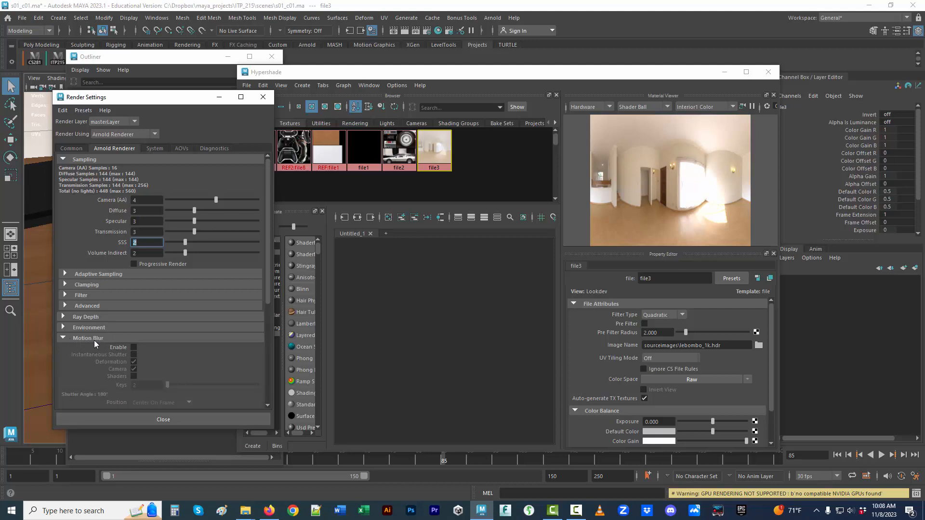
pyautogui.click(134, 347)
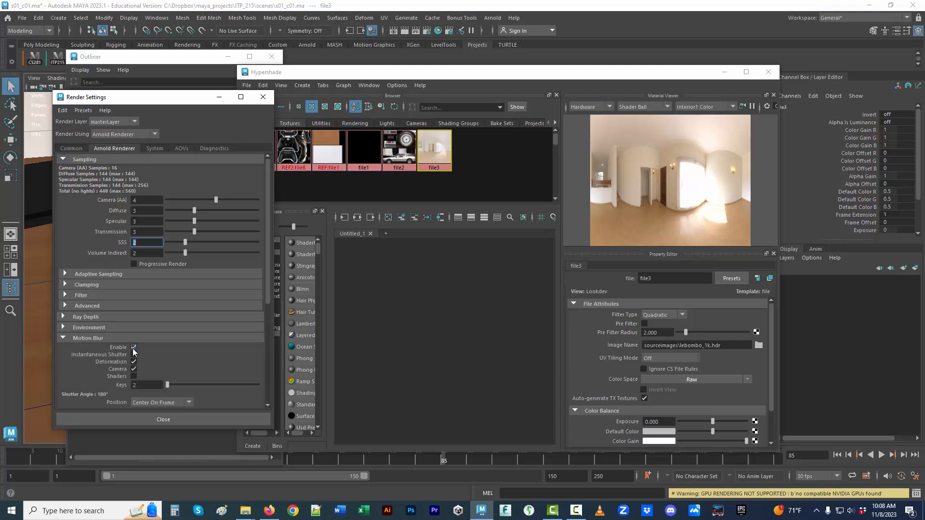
pyautogui.click(263, 99)
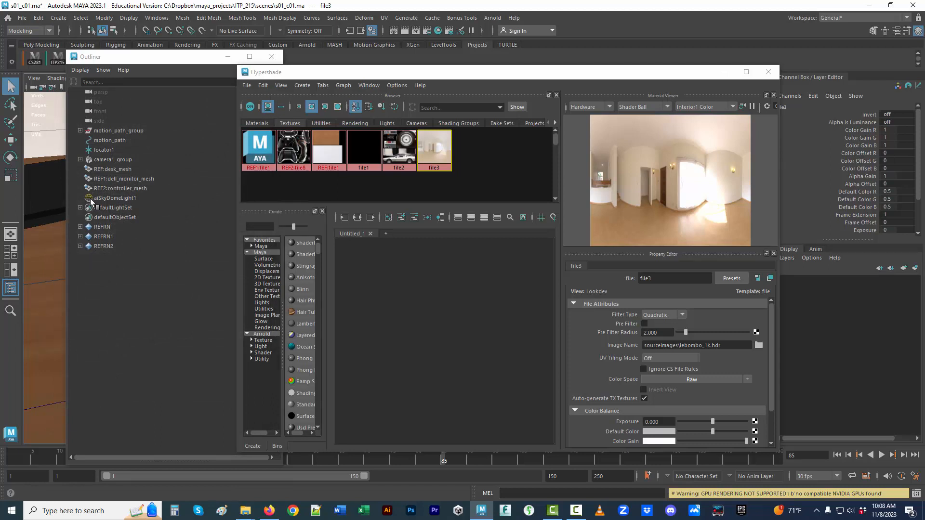
# - Open the attributes of aiSkyDomeLight1 and set the light's resolution to 1024
pyautogui.moveTo(770, 339); pyautogui.dragTo(770, 388)
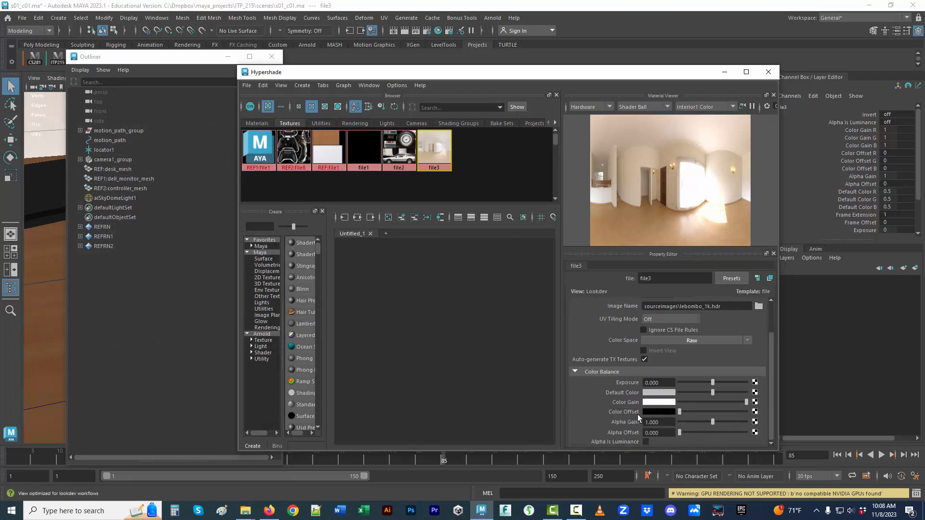
pyautogui.doubleClick(88, 197)
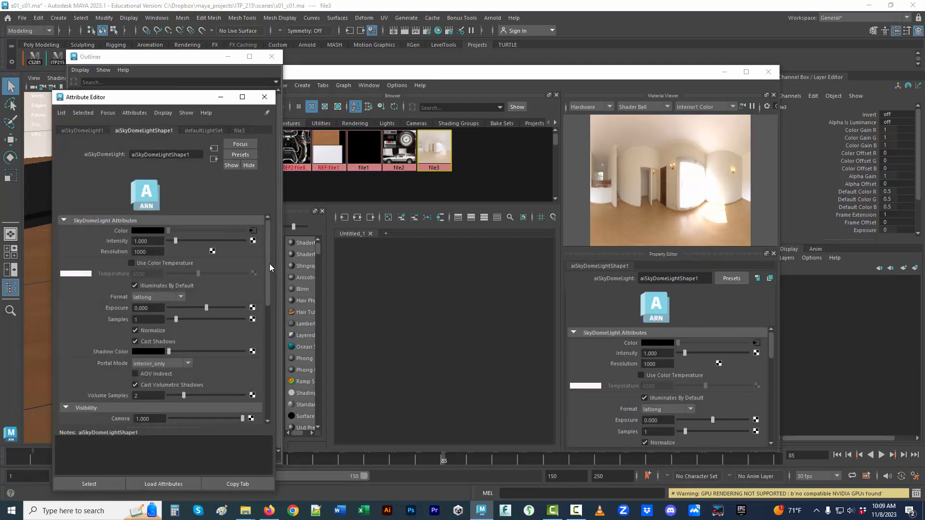
pyautogui.doubleClick(150, 252)
pyautogui.write('1024')
pyautogui.press('Return')
# - Set the SkyDome light's samples to 2 and close the Attribute Editor
pyautogui.moveTo(267, 280); pyautogui.dragTo(262, 345)
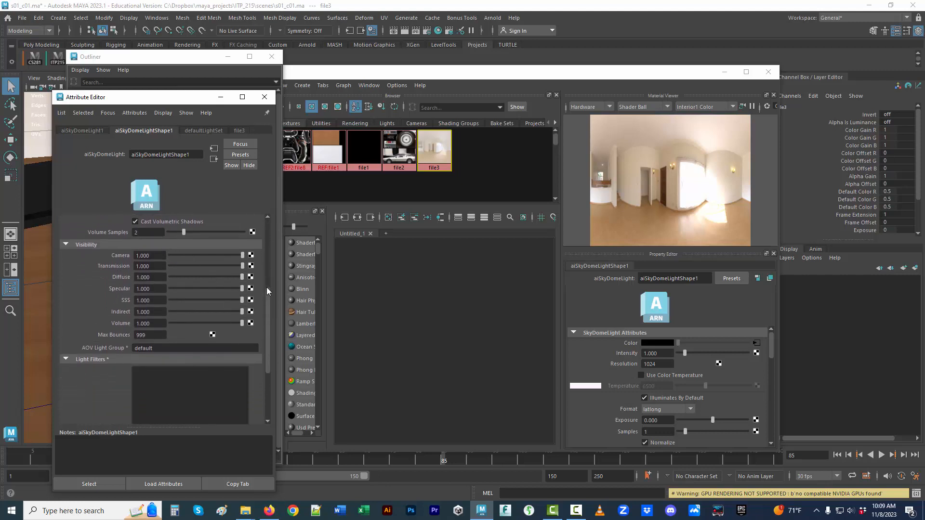
pyautogui.moveTo(267, 320); pyautogui.dragTo(269, 271)
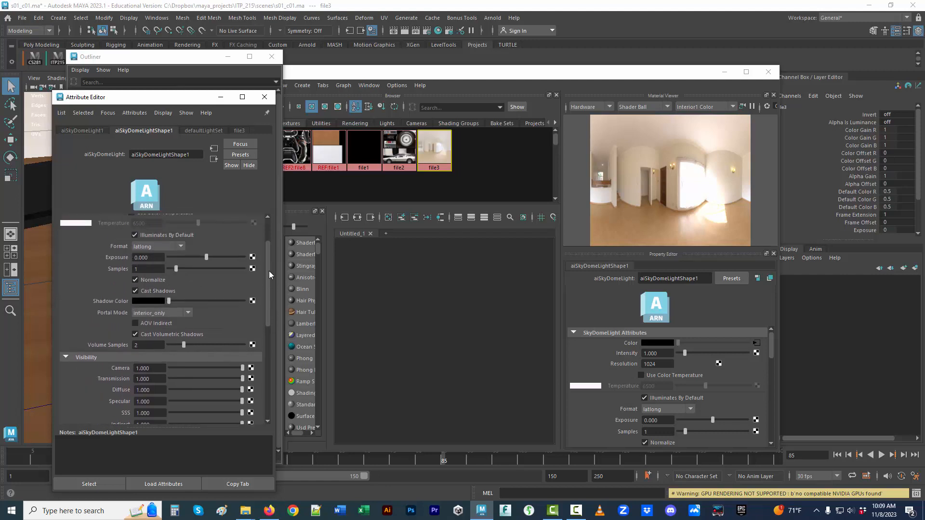
pyautogui.click(148, 270)
pyautogui.write('2')
pyautogui.press('Return')
pyautogui.click(265, 98)
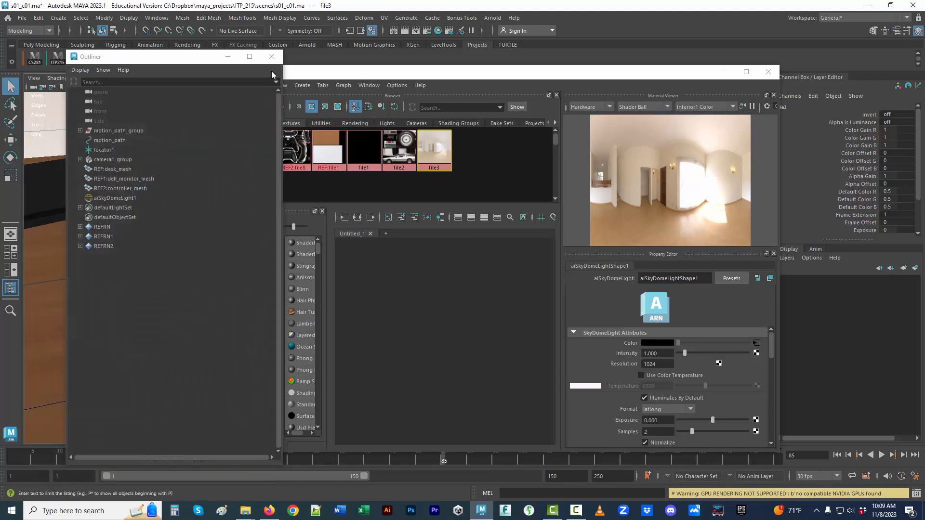
# - Close the Outliner and Hypershade, then open the Arnold RenderView and place it clear of the car in the viewport
pyautogui.click(272, 56)
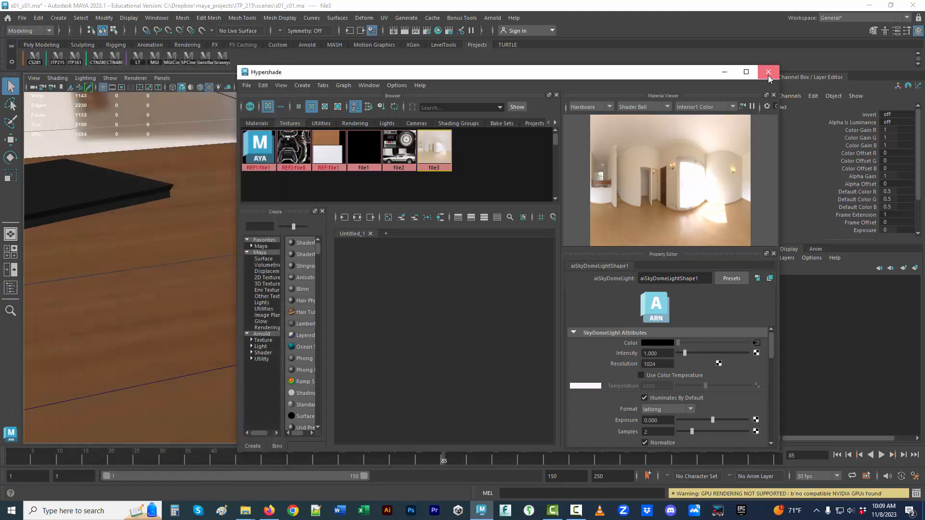
pyautogui.click(767, 73)
pyautogui.click(493, 18)
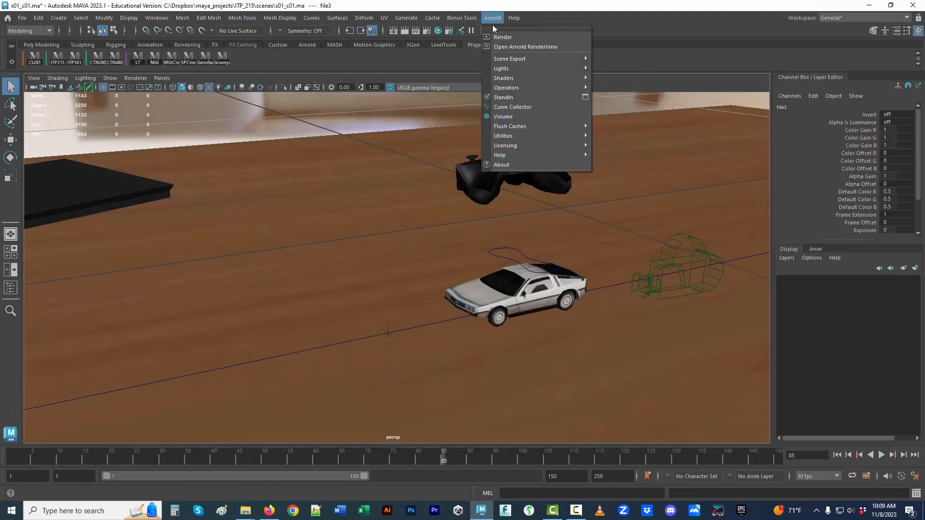
pyautogui.click(509, 47)
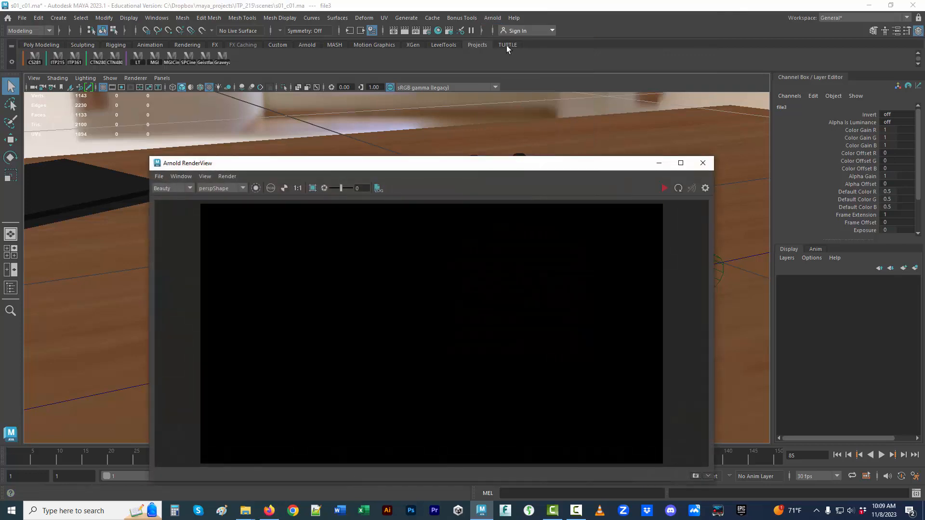
pyautogui.moveTo(418, 167); pyautogui.dragTo(477, 120)
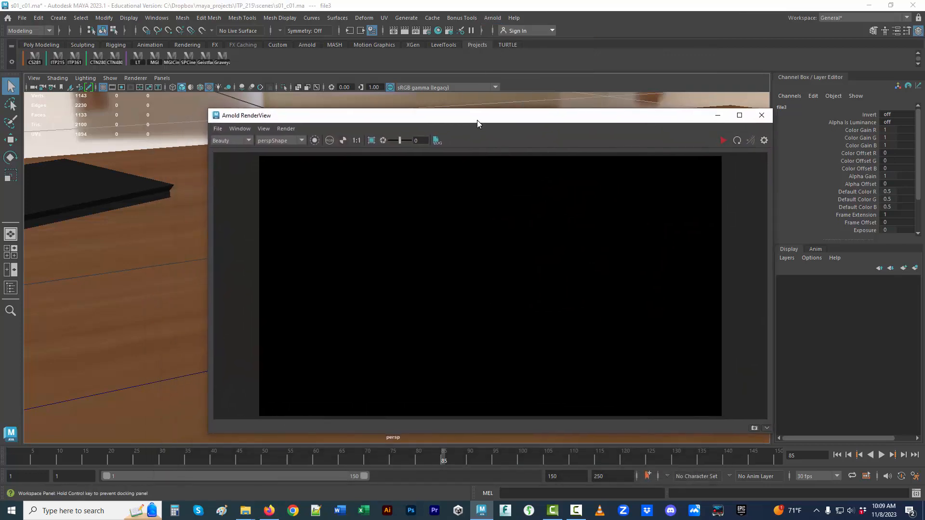
pyautogui.moveTo(361, 118); pyautogui.dragTo(516, 362)
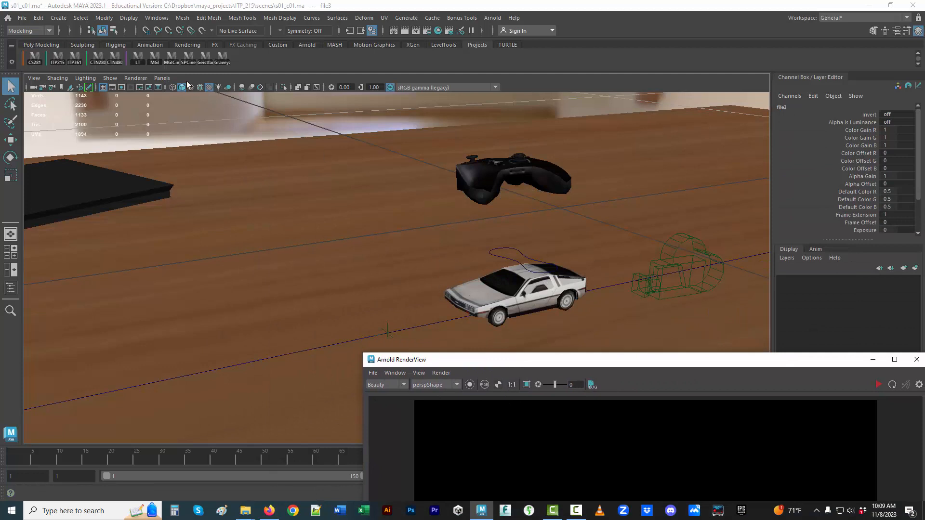
# - Check the available perspective cameras, then reopen the Outliner and expand camera1_group and camera1_aim to inspect the camera rig
pyautogui.click(162, 78)
pyautogui.moveTo(186, 91)
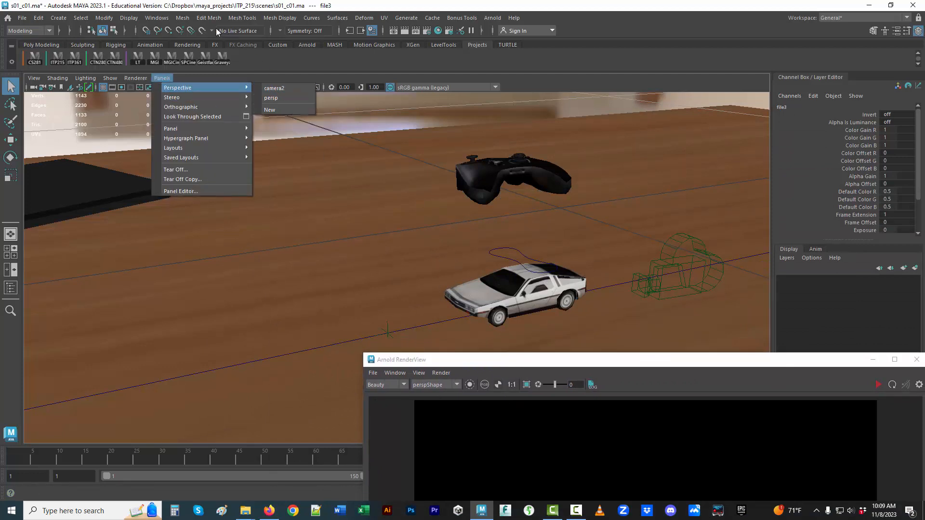
pyautogui.click(164, 18)
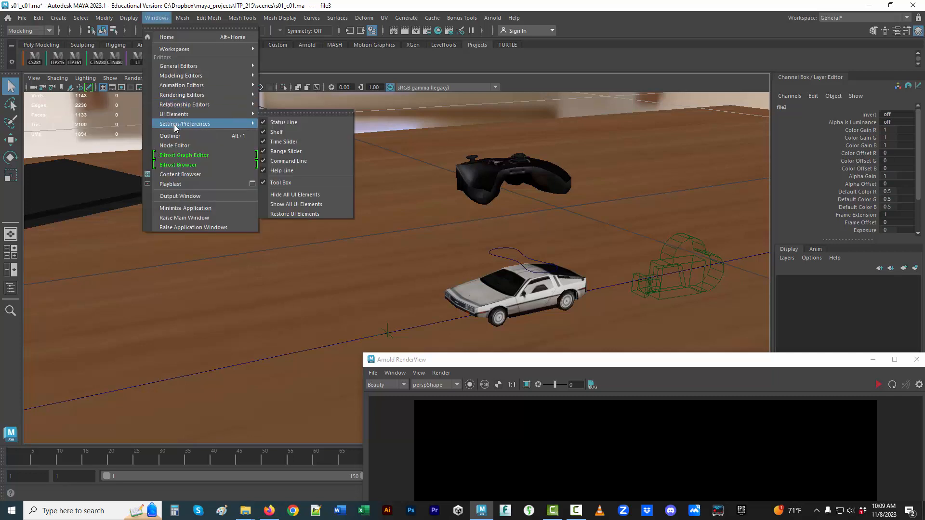
pyautogui.click(176, 138)
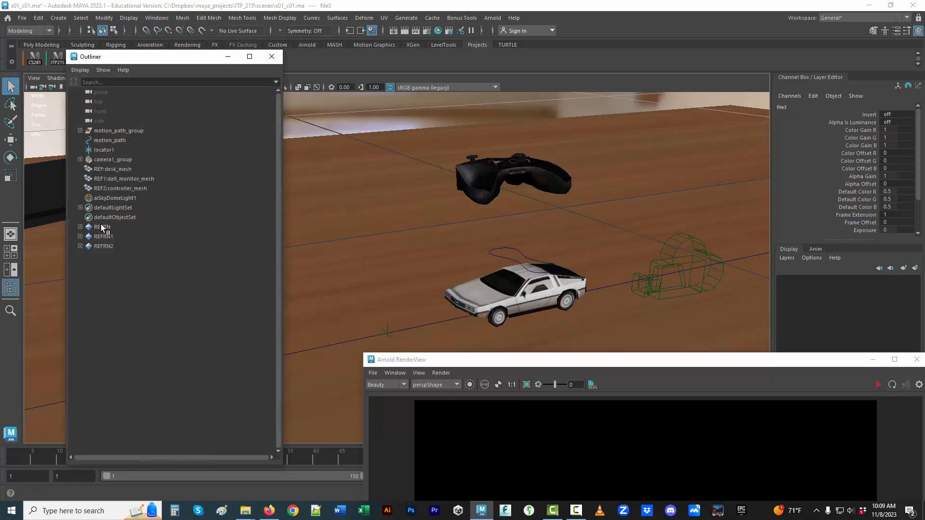
pyautogui.click(80, 159)
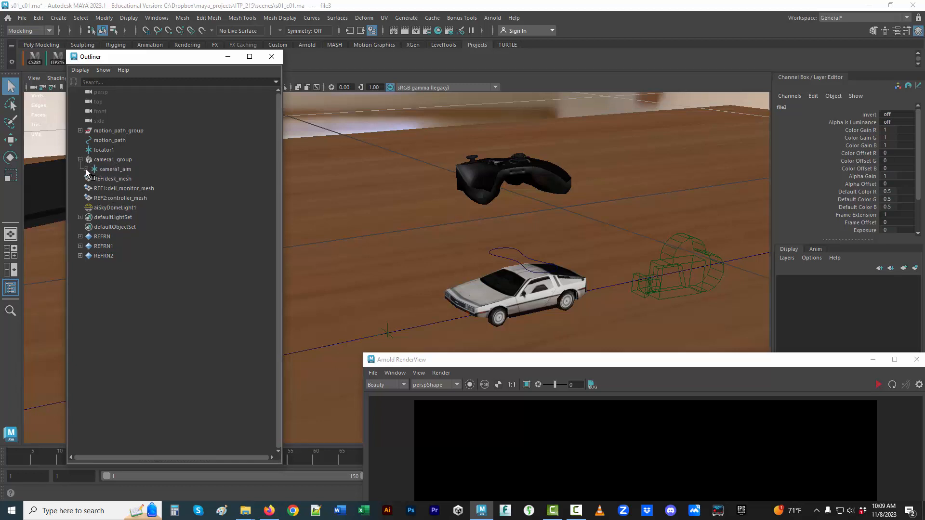
pyautogui.click(86, 169)
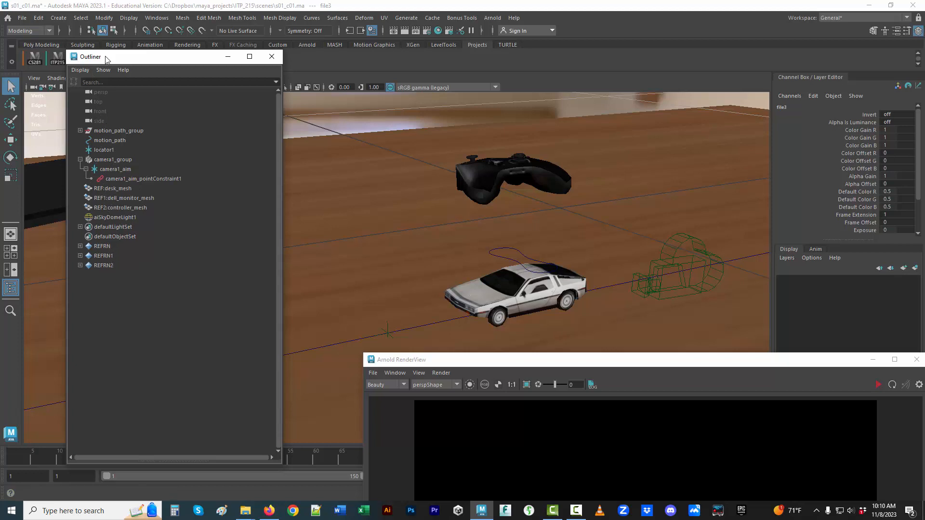
# - Look through camera2 in the viewport, select that camera and reveal it under motion_path_group in the Outliner
pyautogui.moveTo(107, 58); pyautogui.dragTo(135, 134)
pyautogui.click(33, 79)
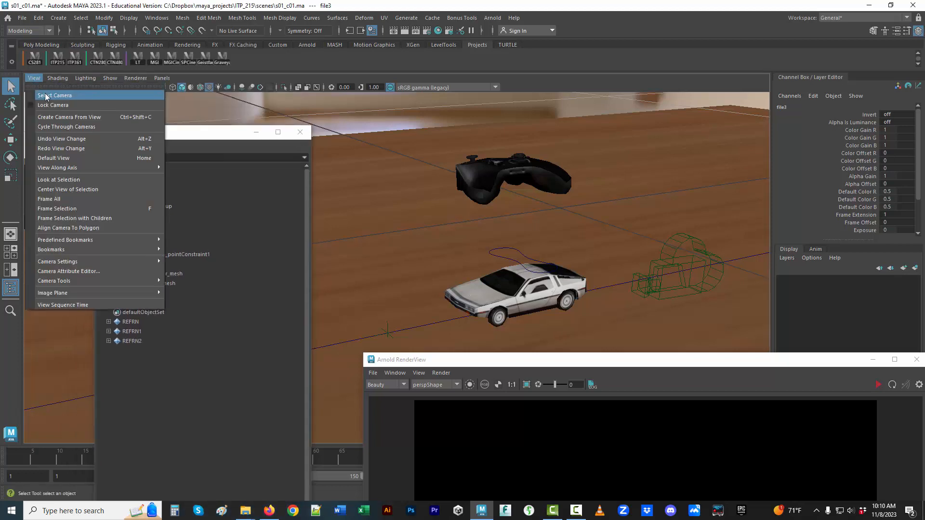
pyautogui.click(39, 95)
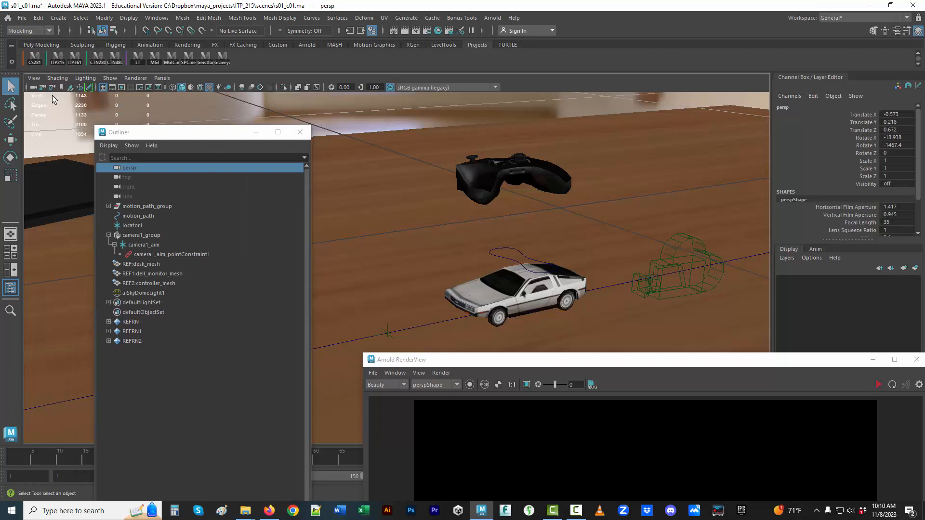
pyautogui.click(162, 78)
pyautogui.moveTo(190, 89)
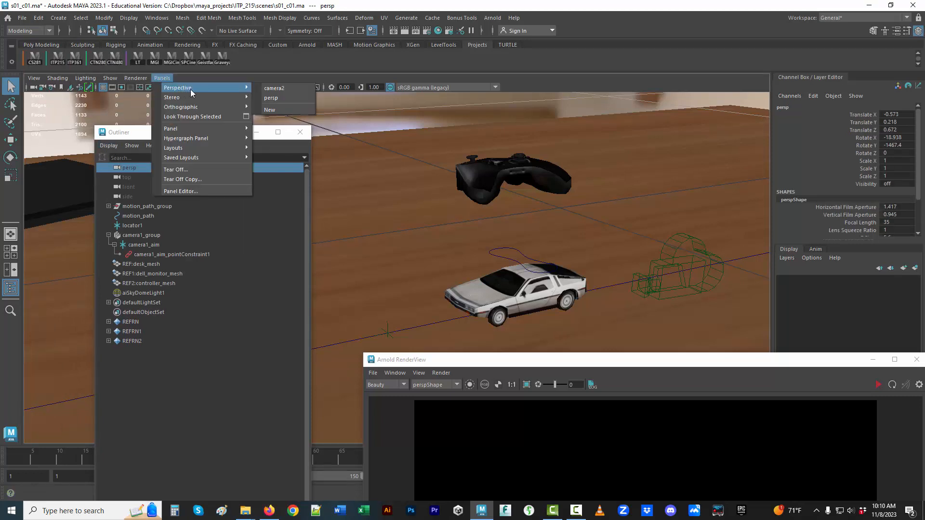
pyautogui.click(278, 98)
pyautogui.click(35, 79)
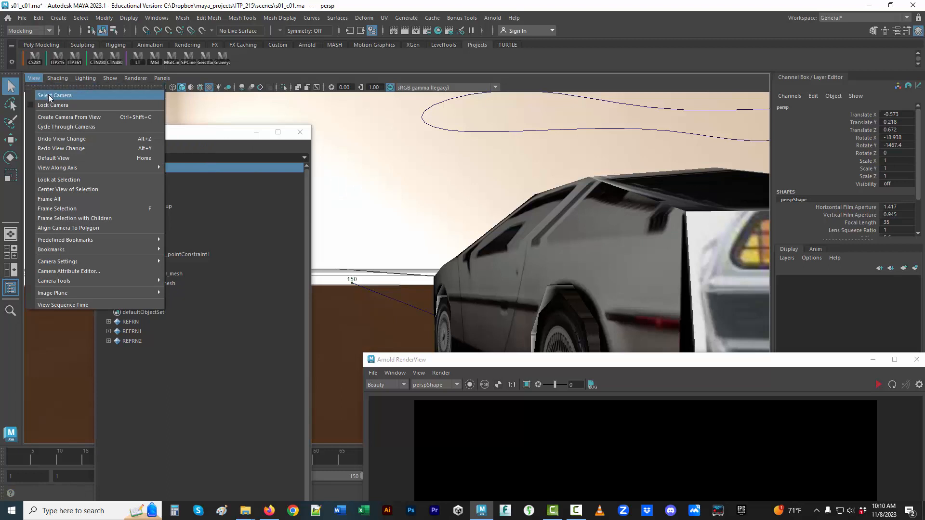
pyautogui.click(39, 95)
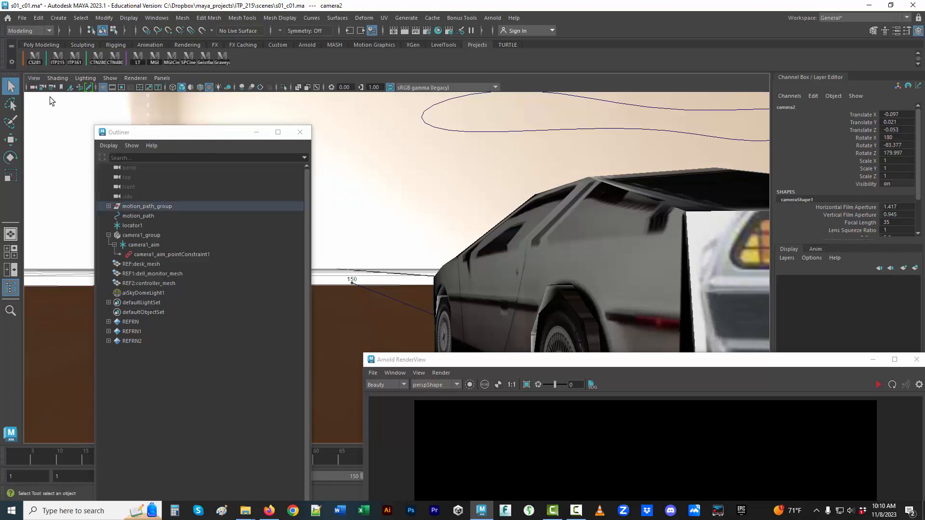
pyautogui.click(109, 206)
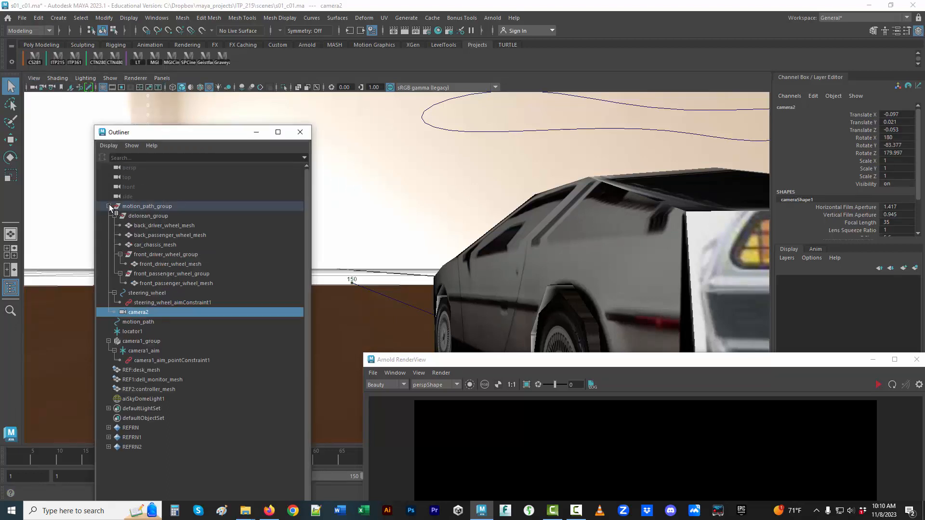
# - Rename camera2 to cinematic_CAM and close the Outliner
pyautogui.doubleClick(143, 311)
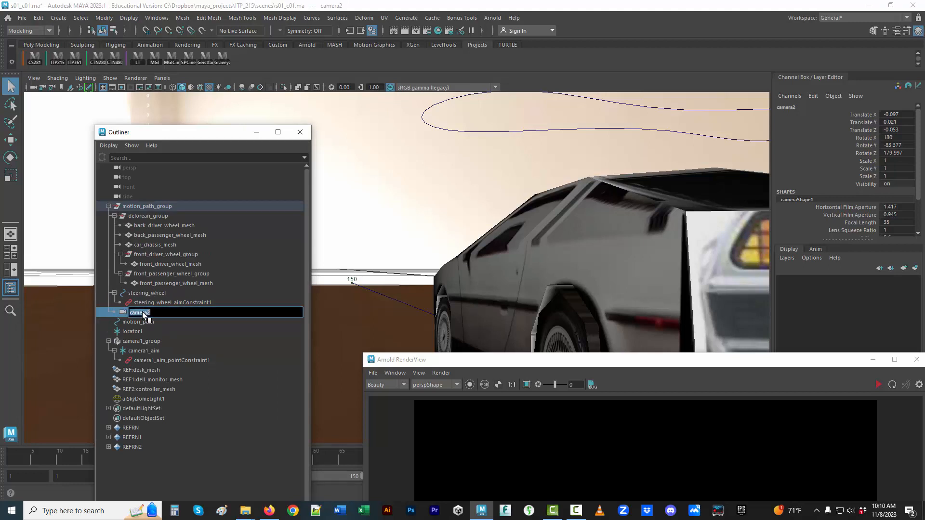
pyautogui.write('cinematic_CAM')
pyautogui.press('Return')
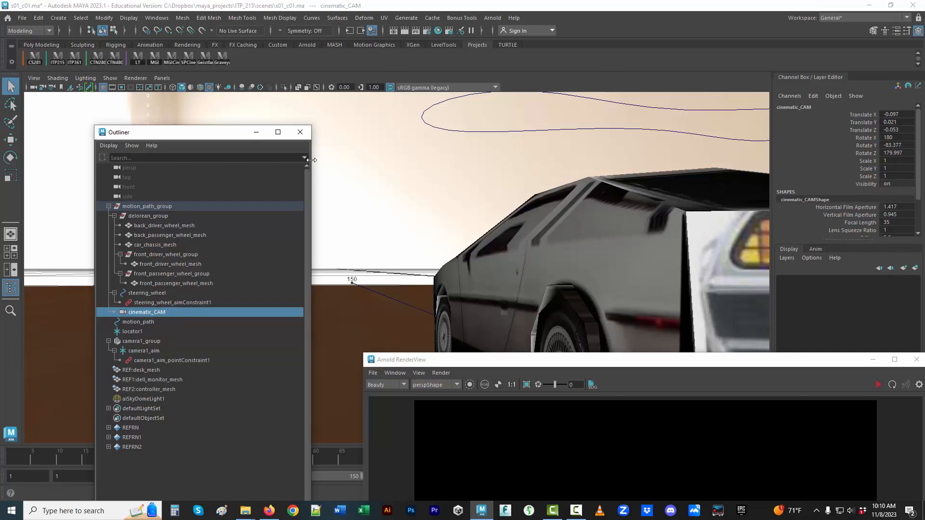
pyautogui.click(300, 132)
# - Close and reopen the Arnold RenderView to refresh its camera list, and place it clear of the viewport menus
pyautogui.moveTo(500, 365); pyautogui.dragTo(153, 90)
pyautogui.click(573, 89)
pyautogui.click(491, 18)
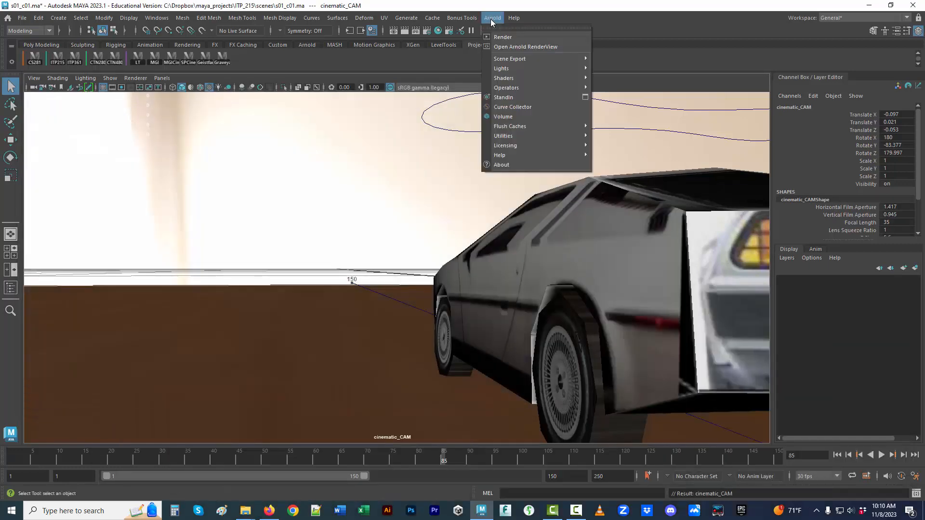
pyautogui.click(507, 43)
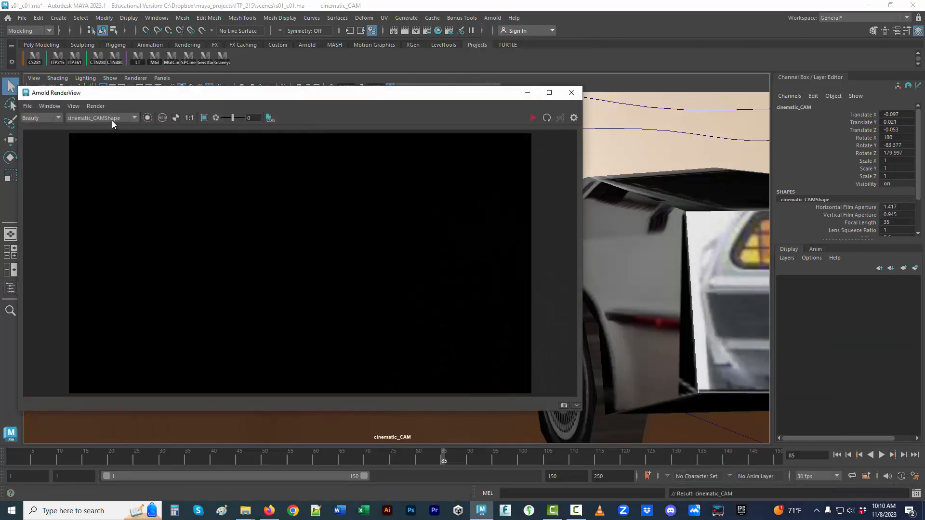
pyautogui.moveTo(118, 93); pyautogui.dragTo(355, 162)
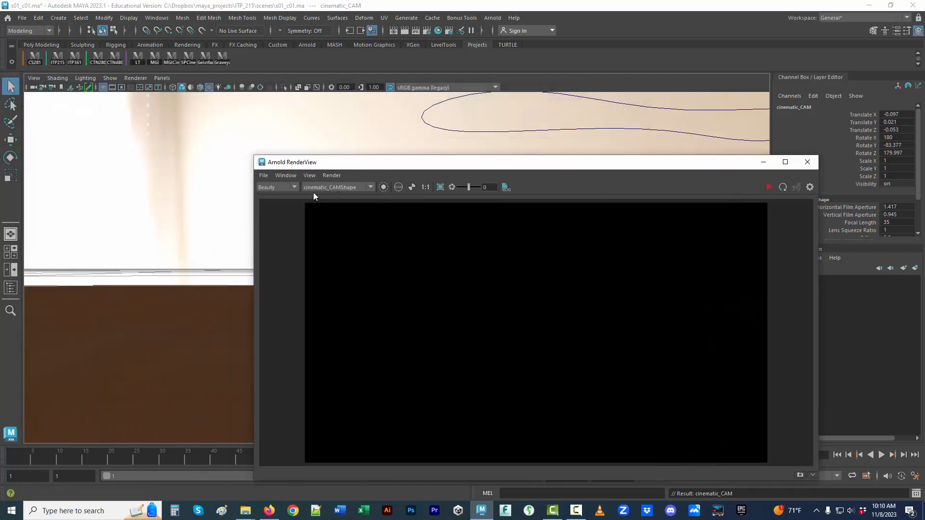
# - Set the Arnold RenderView camera to perspShape and switch the viewport back to the persp camera
pyautogui.click(368, 187)
pyautogui.click(347, 201)
pyautogui.click(159, 79)
pyautogui.moveTo(215, 86)
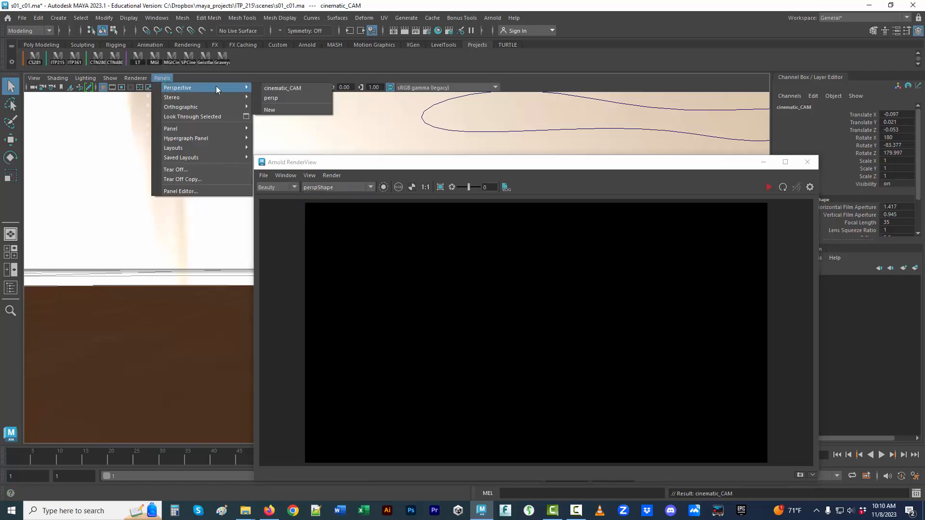
pyautogui.click(279, 102)
# - Render a preview of frame 85 through perspShape in the Arnold RenderView, then close the render window
pyautogui.moveTo(366, 163); pyautogui.dragTo(150, 88)
pyautogui.click(123, 112)
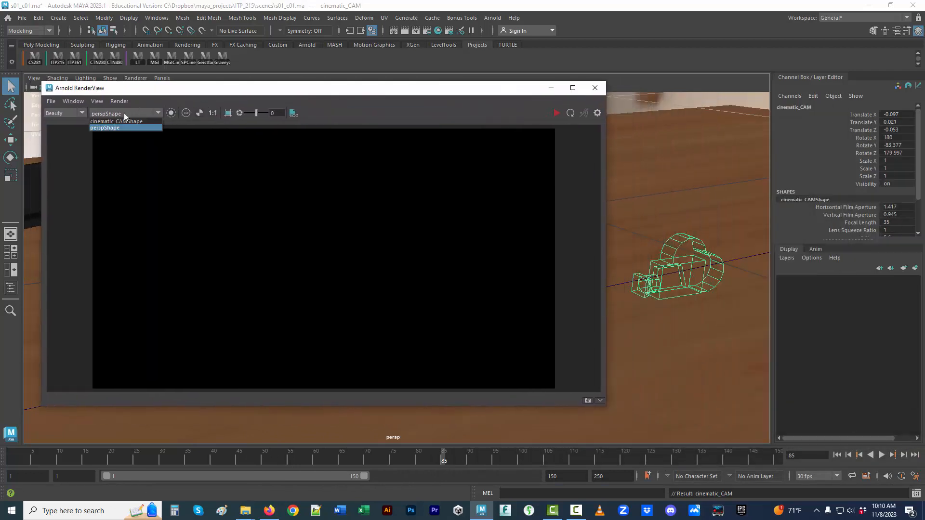
pyautogui.click(120, 127)
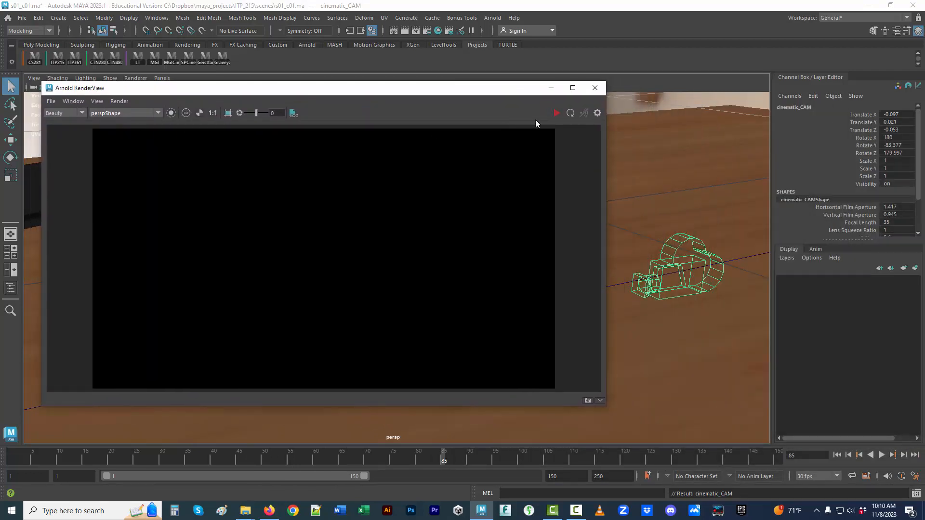
pyautogui.click(556, 114)
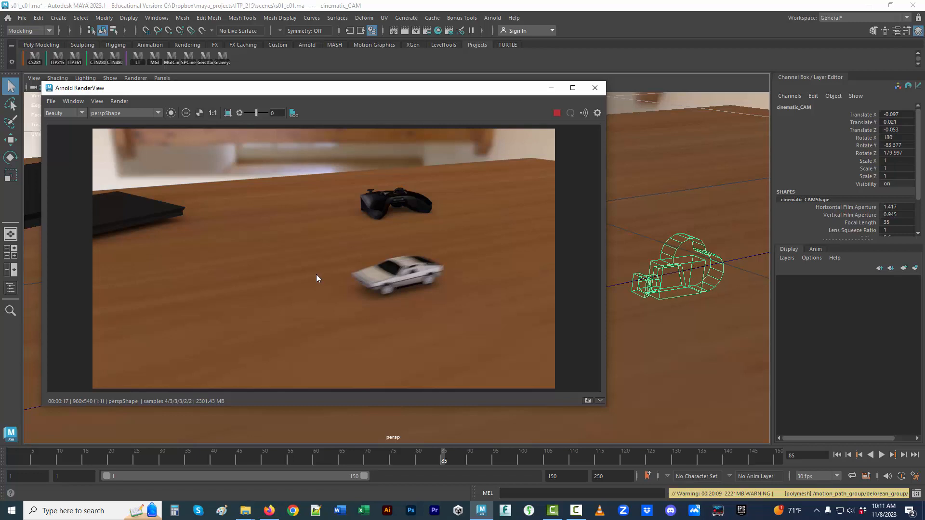
pyautogui.click(595, 87)
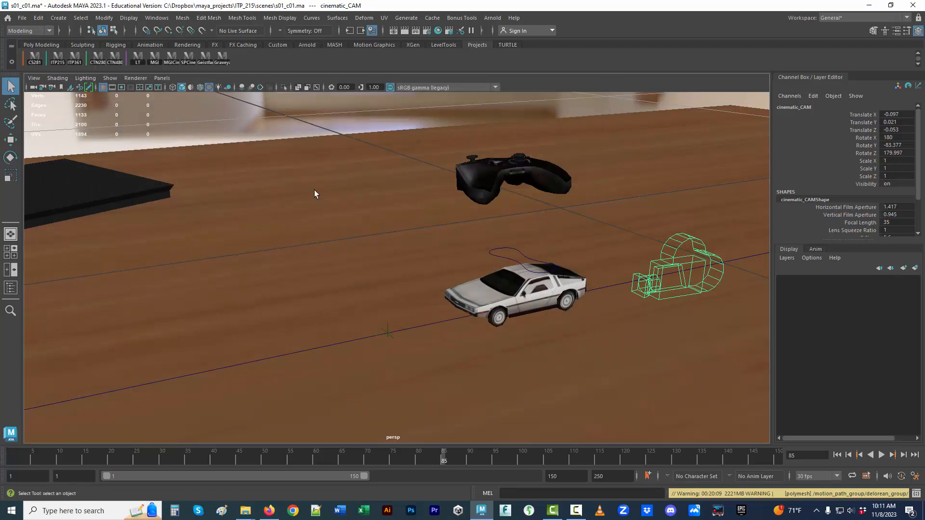
# - Open the common Render Settings and set the output file name prefix to s01_c01/s01_c01
pyautogui.click(426, 31)
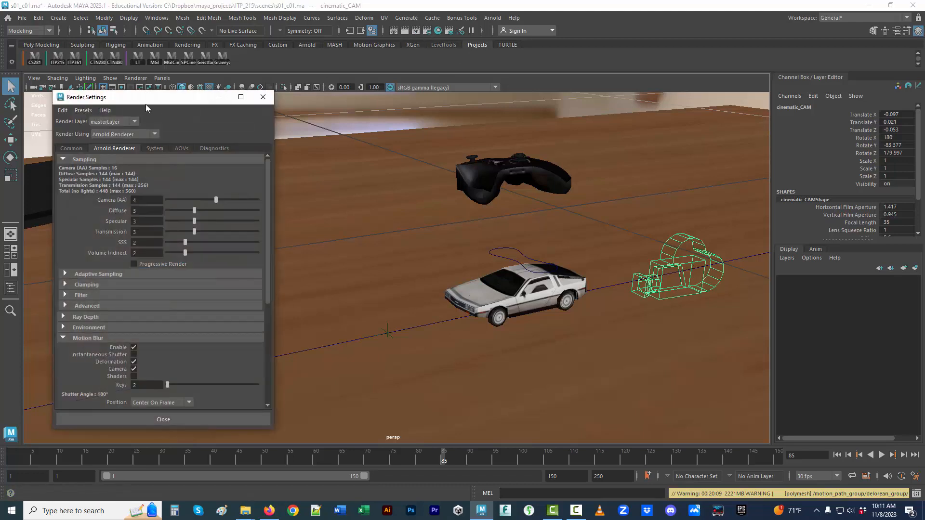
pyautogui.moveTo(146, 104); pyautogui.dragTo(320, 57)
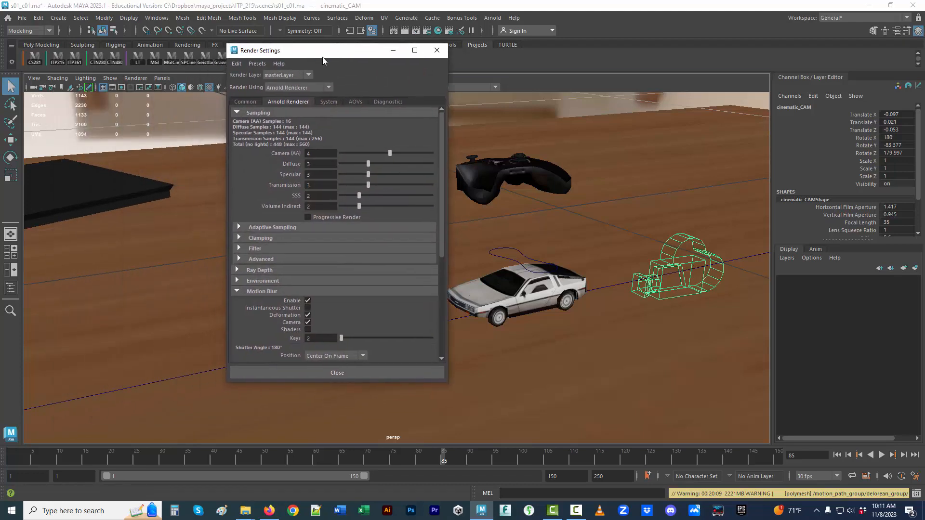
pyautogui.click(245, 102)
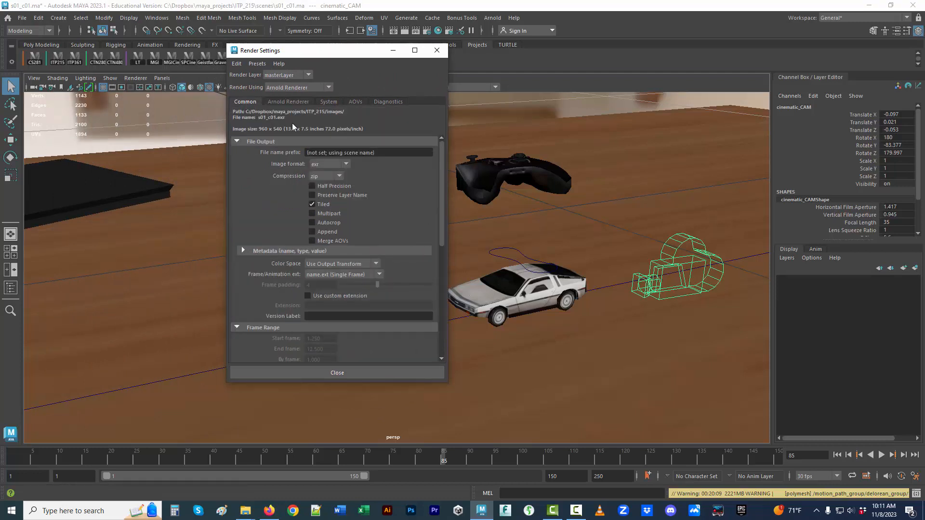
pyautogui.click(386, 152)
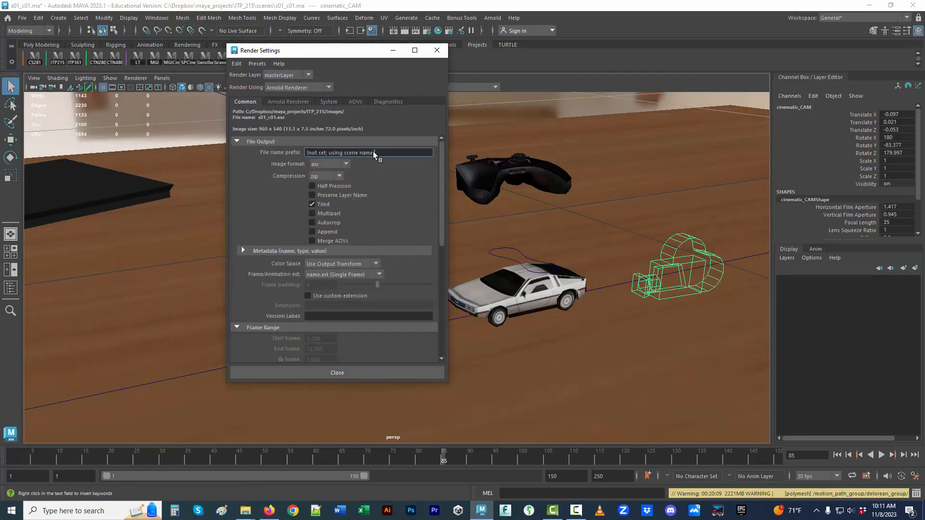
pyautogui.tripleClick(306, 153)
pyautogui.write('s01_c01')
pyautogui.write('/s01_c01')
pyautogui.press('Return')
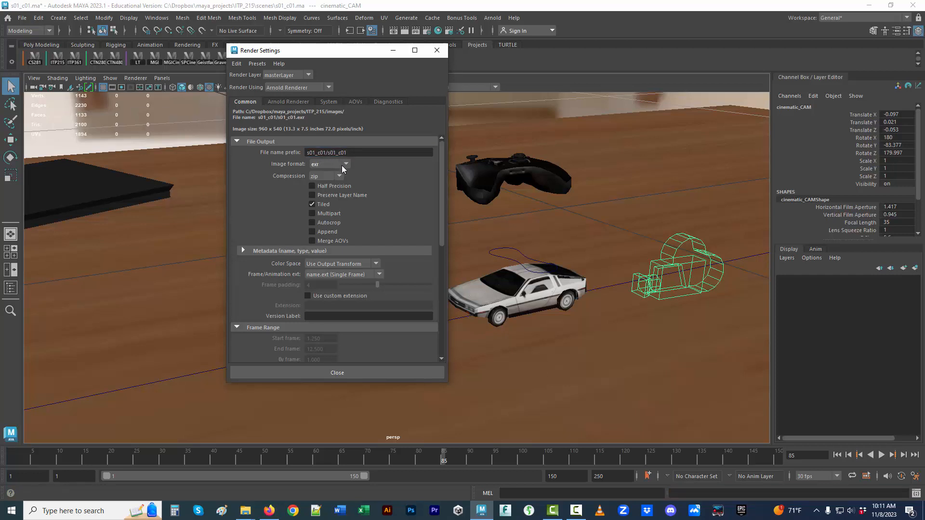
# - Set the output image format to jpeg and the frame/animation extension to name.#.ext
pyautogui.click(347, 164)
pyautogui.click(340, 173)
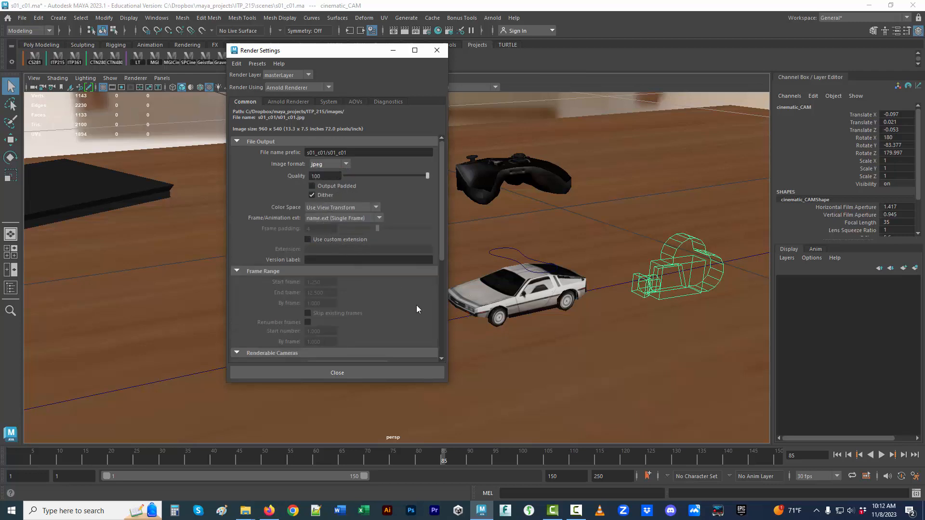
pyautogui.click(326, 217)
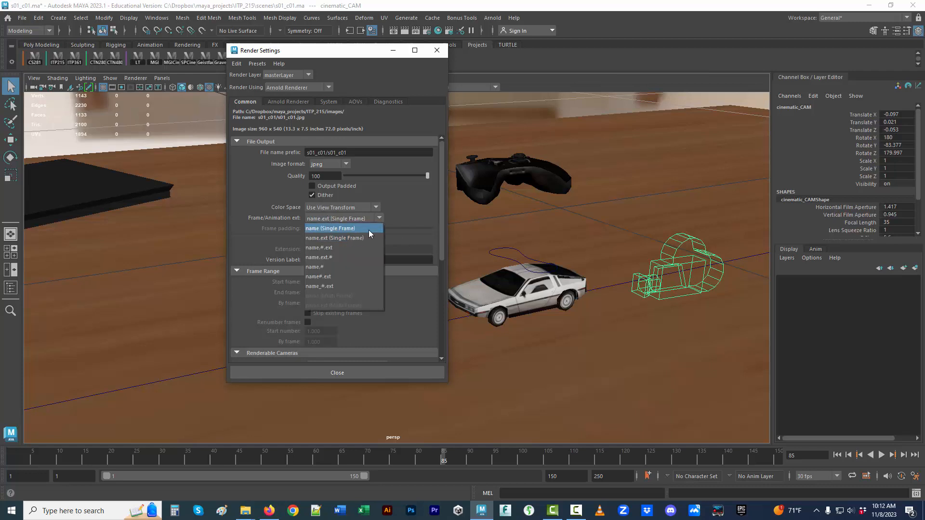
pyautogui.click(337, 247)
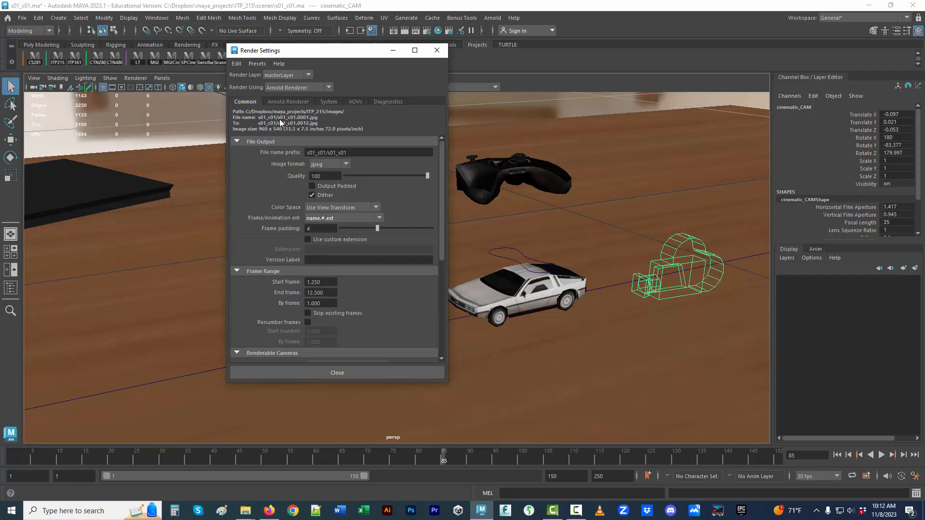
# - Set the render frame range to start at 1 and end at 150
pyautogui.doubleClick(326, 285)
pyautogui.write('1')
pyautogui.press('Tab')
pyautogui.write('150')
pyautogui.press('Return')
# - Make cinematic_CAM the renderable camera and choose the 640 x 480 image size preset
pyautogui.click(442, 291)
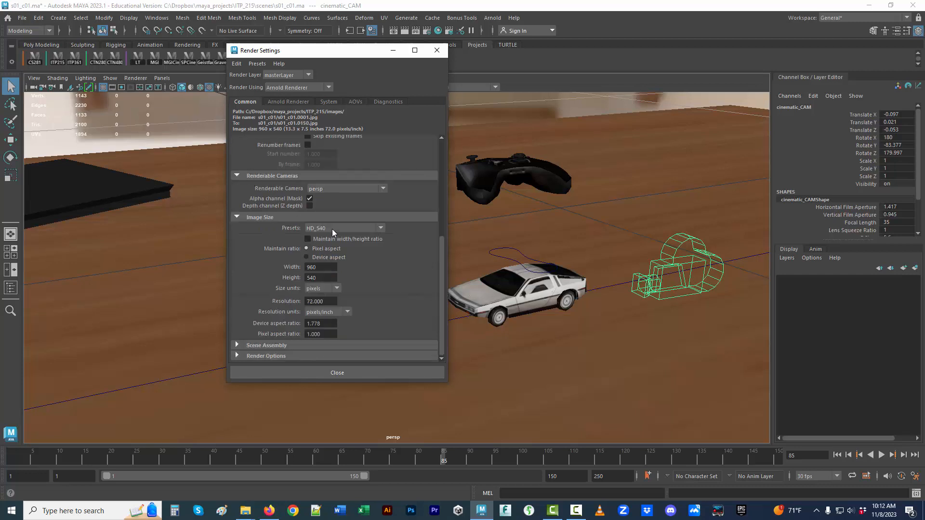
pyautogui.click(330, 190)
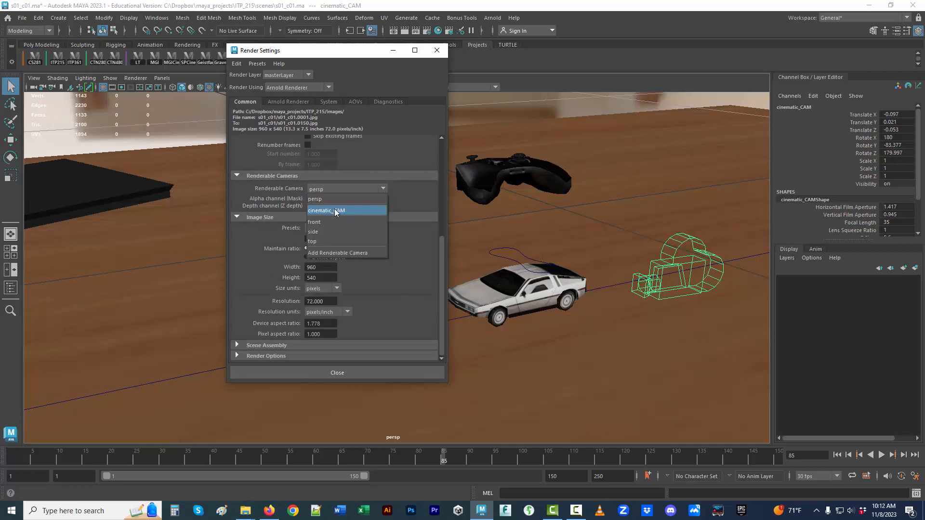
pyautogui.click(336, 210)
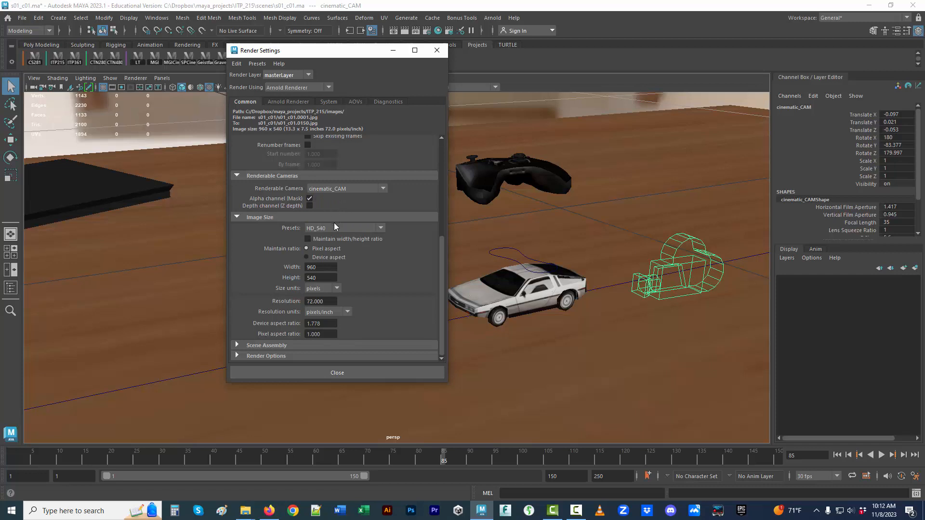
pyautogui.click(334, 225)
pyautogui.click(342, 238)
# - Set the end frame to 2 for a short test and close the Render Settings
pyautogui.moveTo(441, 319); pyautogui.dragTo(452, 219)
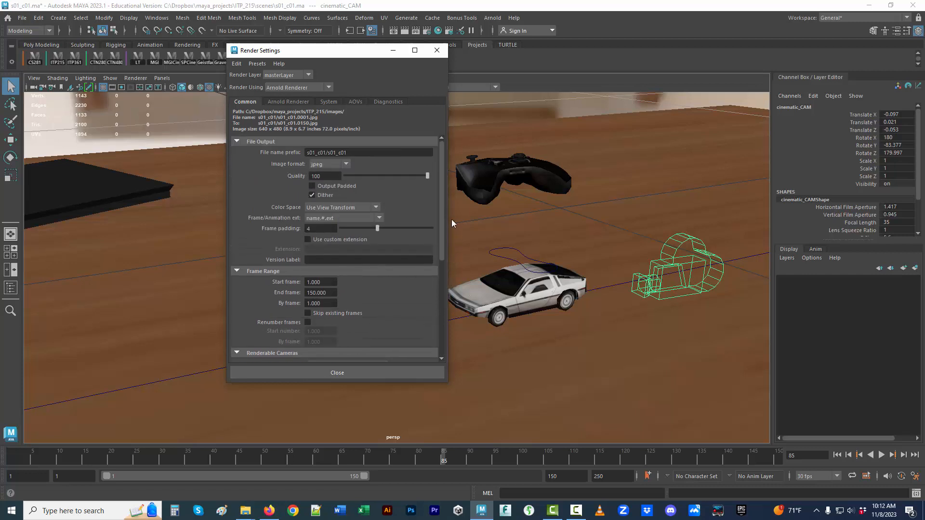
pyautogui.doubleClick(329, 293)
pyautogui.write('2')
pyautogui.press('Return')
pyautogui.click(439, 52)
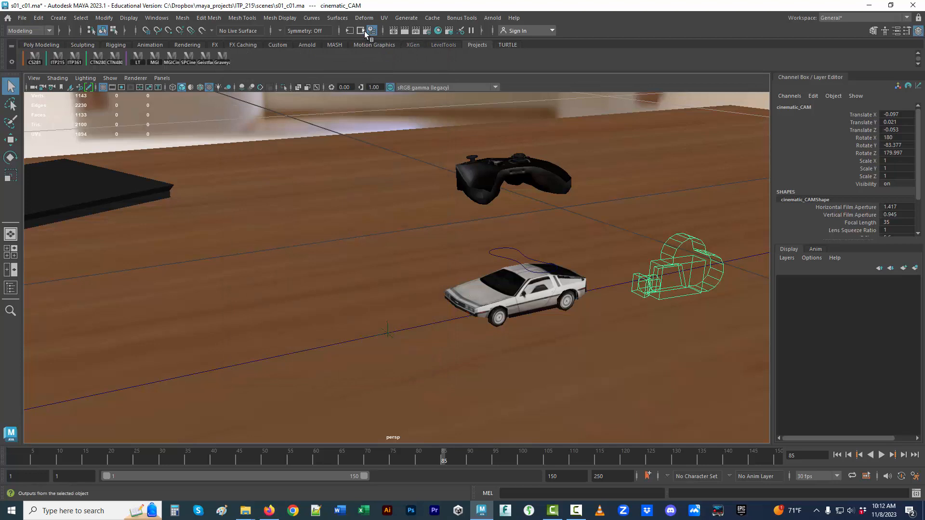
# - Start a batch render of the scene, accepting the student version notice, and open the Script Editor to follow its progress
pyautogui.click(49, 31)
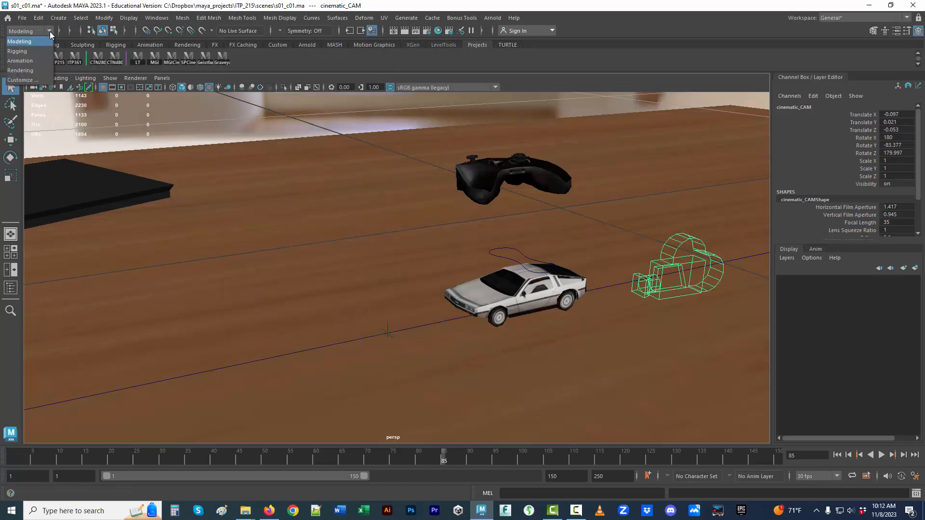
pyautogui.click(20, 70)
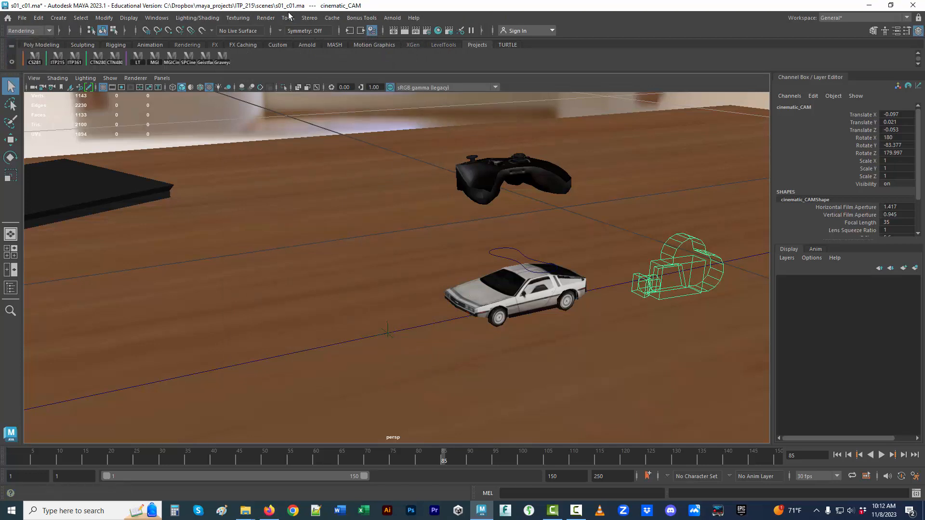
pyautogui.click(265, 18)
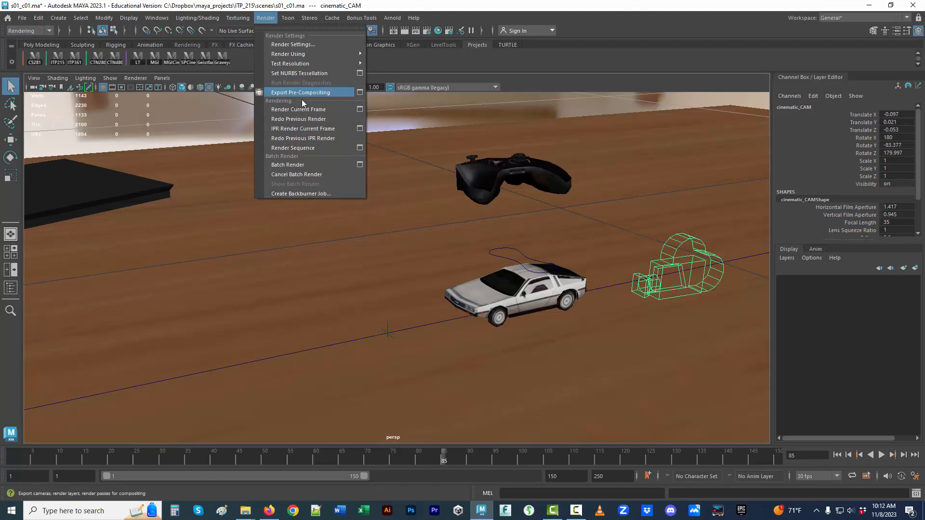
pyautogui.click(319, 165)
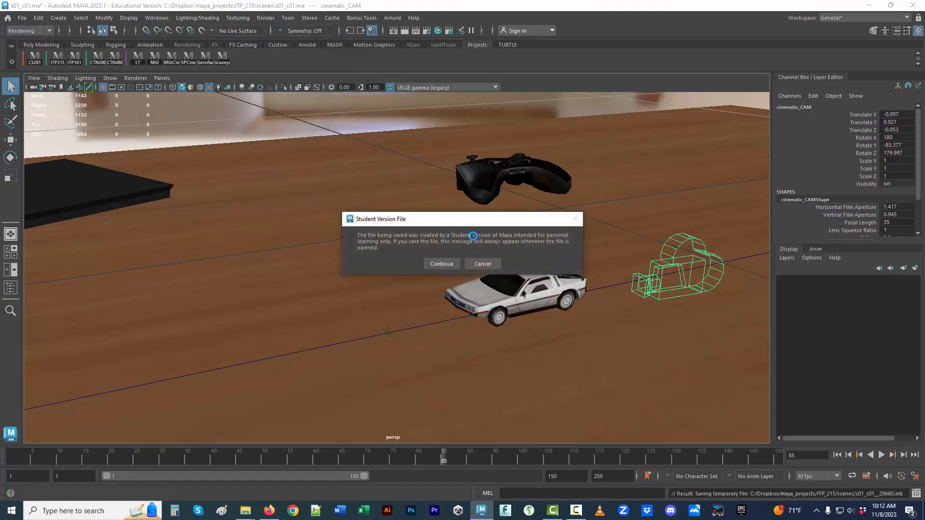
pyautogui.click(441, 263)
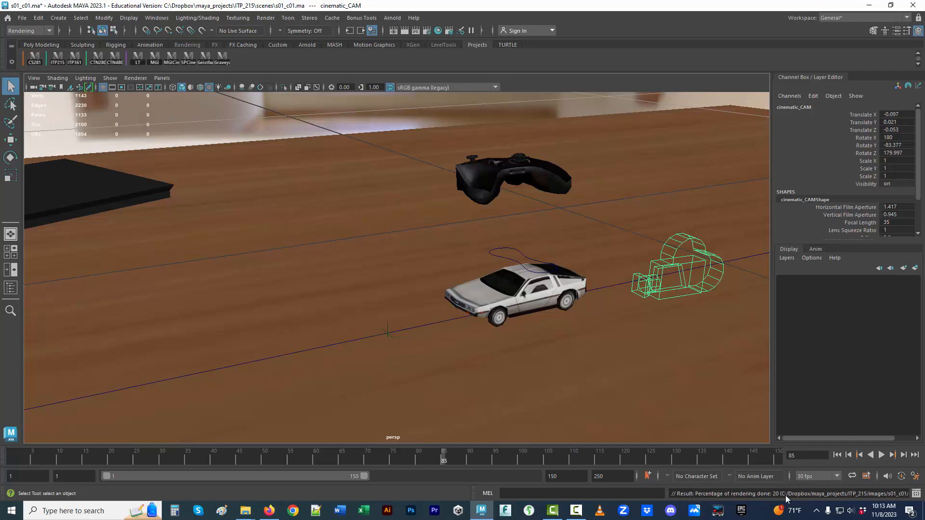
pyautogui.click(912, 495)
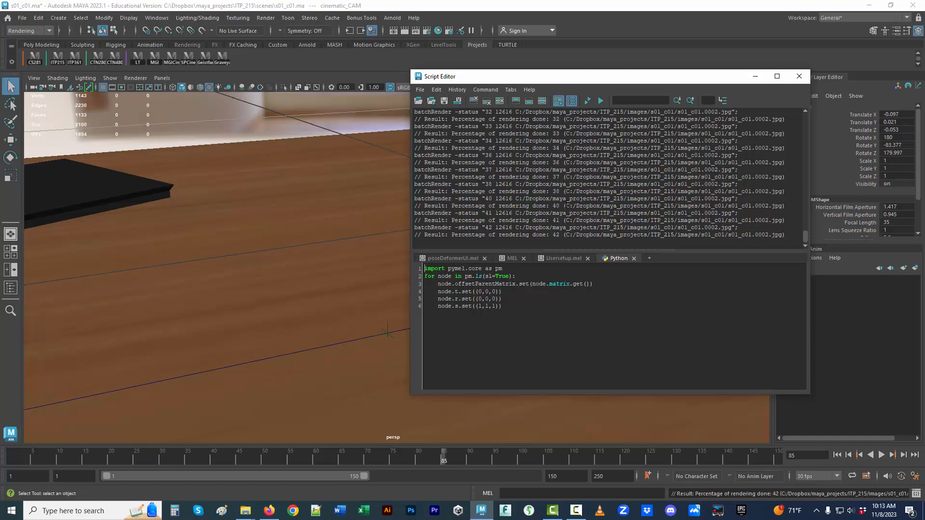
pyautogui.click(247, 516)
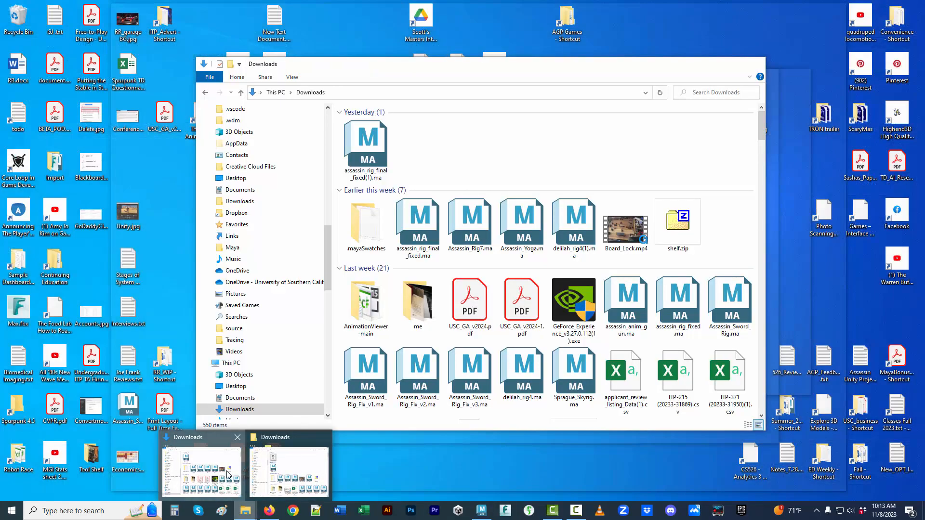
pyautogui.click(228, 474)
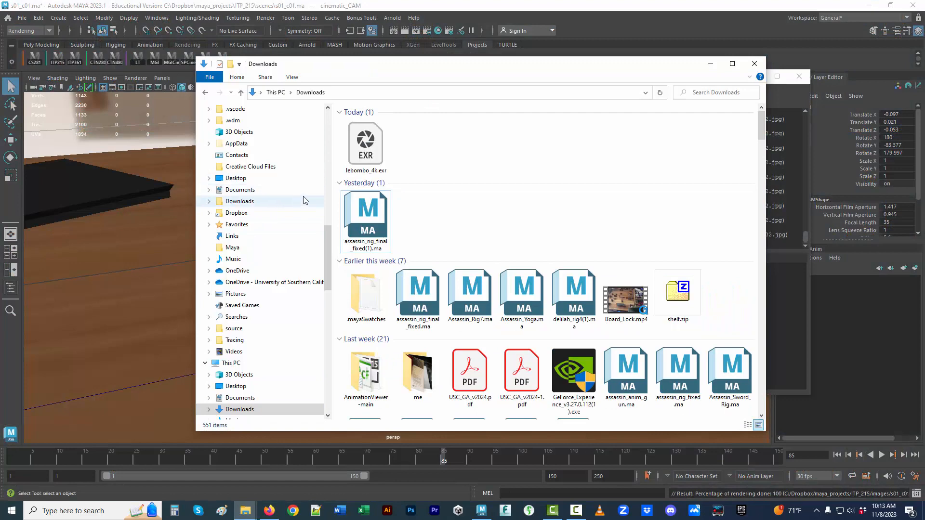
pyautogui.click(98, 316)
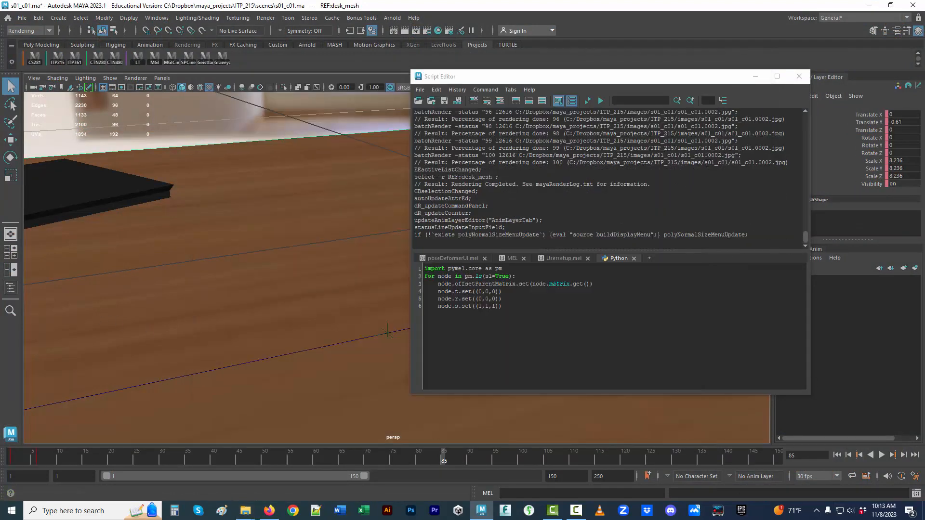
# - Copy the C:/Dropbox/maya_projects/ITP_215/images/ path from the Script Editor's render output and open its s01_c01 subfolder in File Explorer
pyautogui.moveTo(704, 162); pyautogui.dragTo(571, 163)
pyautogui.hotkey('ctrl', 'c')
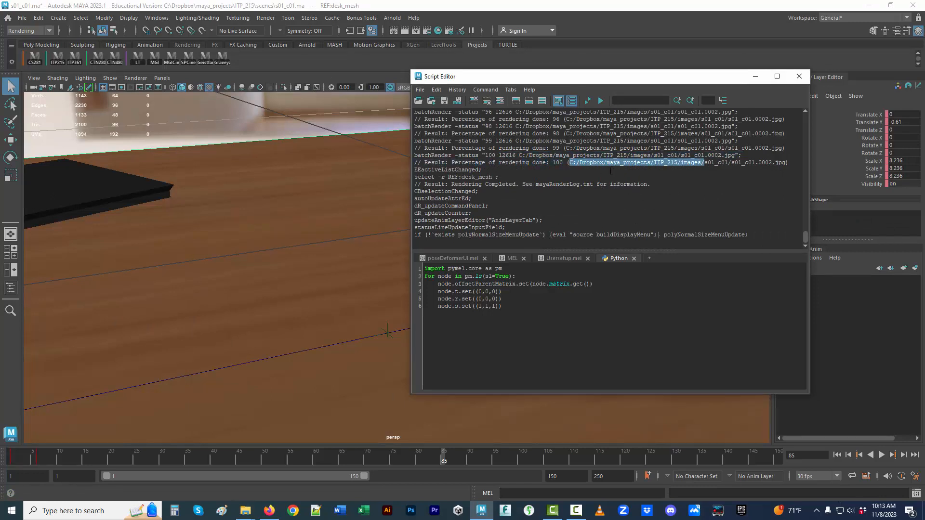
pyautogui.click(245, 511)
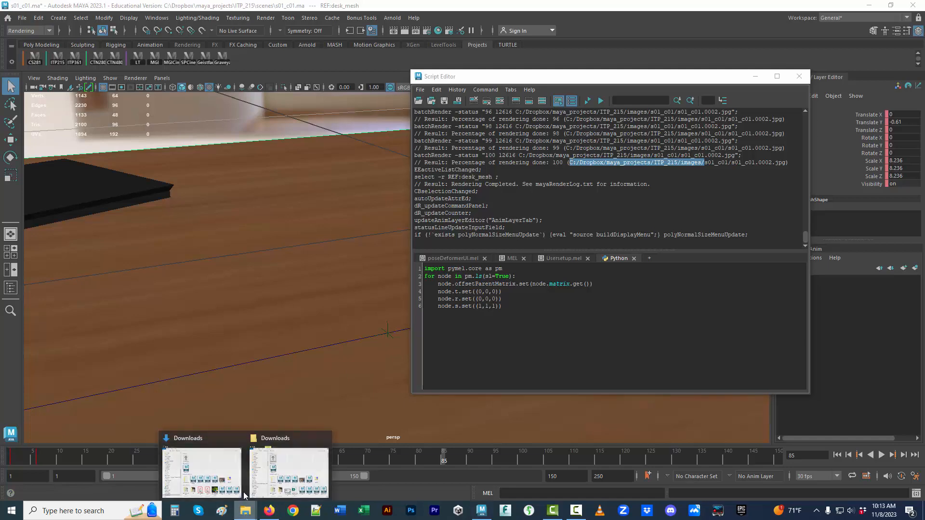
pyautogui.click(287, 488)
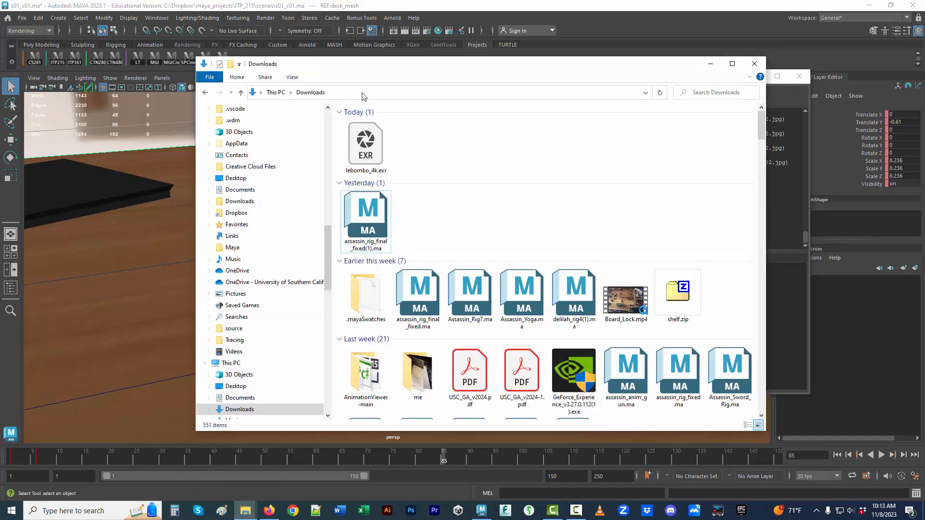
pyautogui.click(362, 94)
pyautogui.hotkey('ctrl', 'v')
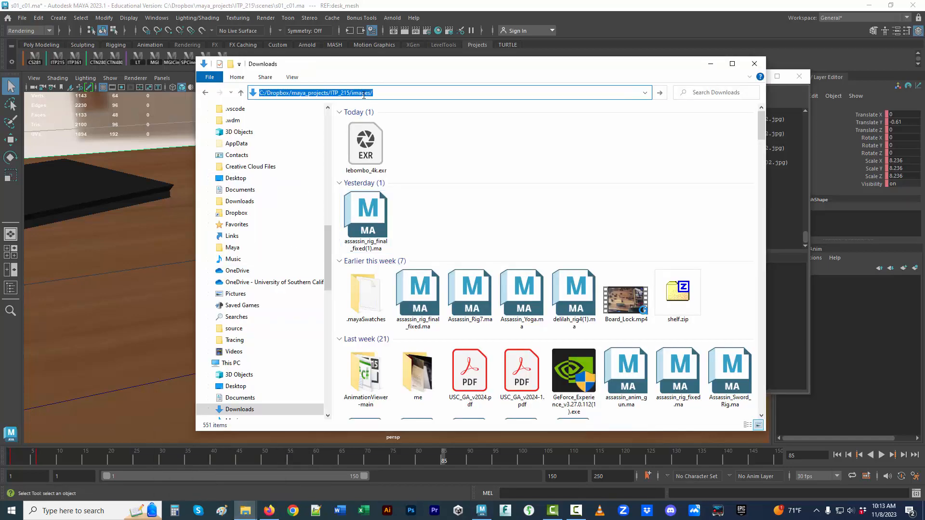
pyautogui.press('Return')
pyautogui.doubleClick(377, 128)
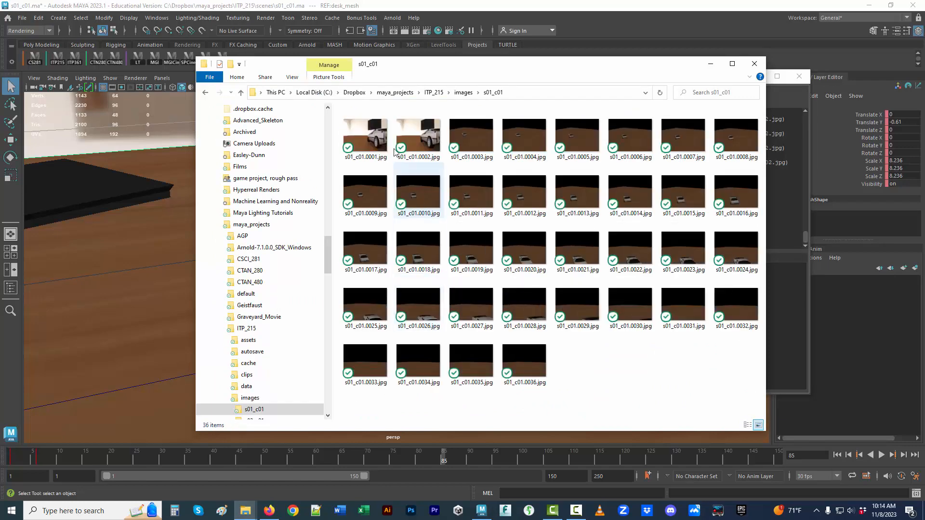
# - Delete the old rendered frames s01_c01.0003.jpg through s01_c01.0036.jpg from the s01_c01 folder
pyautogui.click(466, 135)
pyautogui.keyDown('shift'); pyautogui.click(525, 369); pyautogui.keyUp('shift')
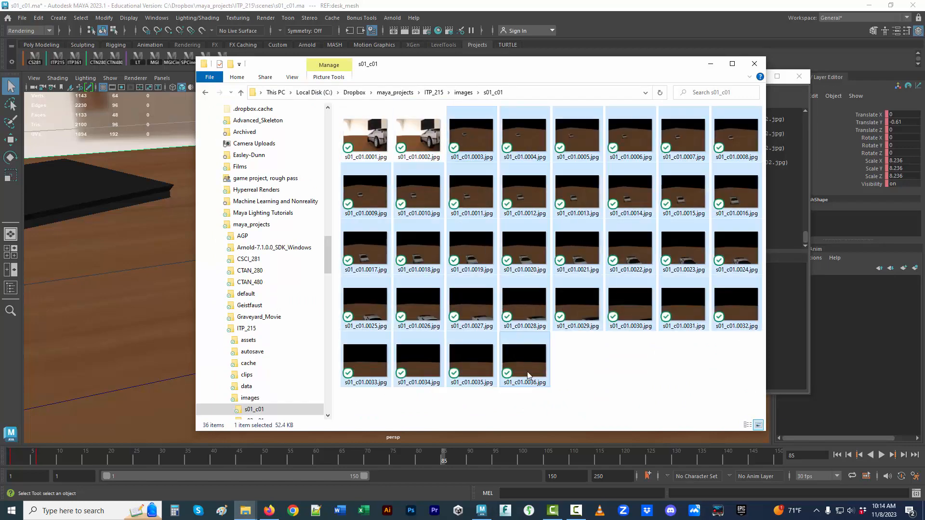
# - View the rendered frame s01_c01.0001.jpg at full size, then close the image viewer and the folder window to return to Maya
pyautogui.click(373, 147)
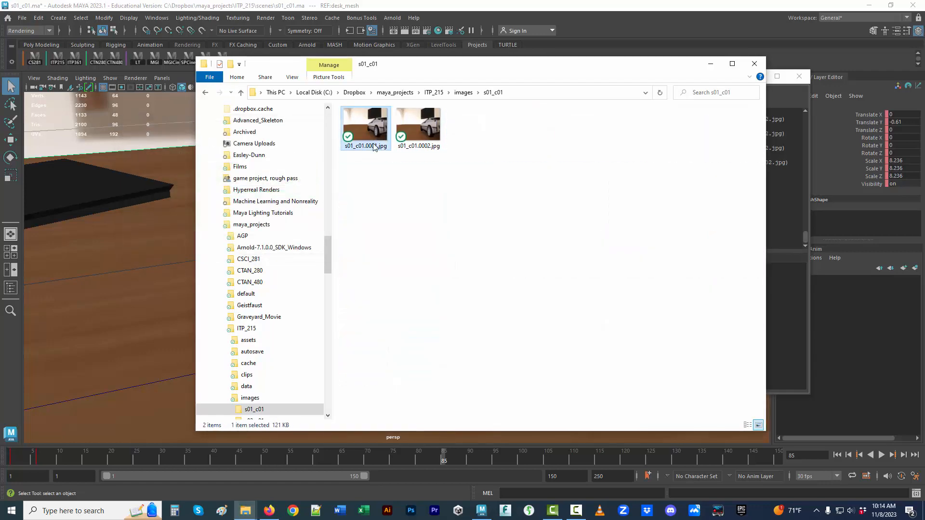
pyautogui.doubleClick(375, 144)
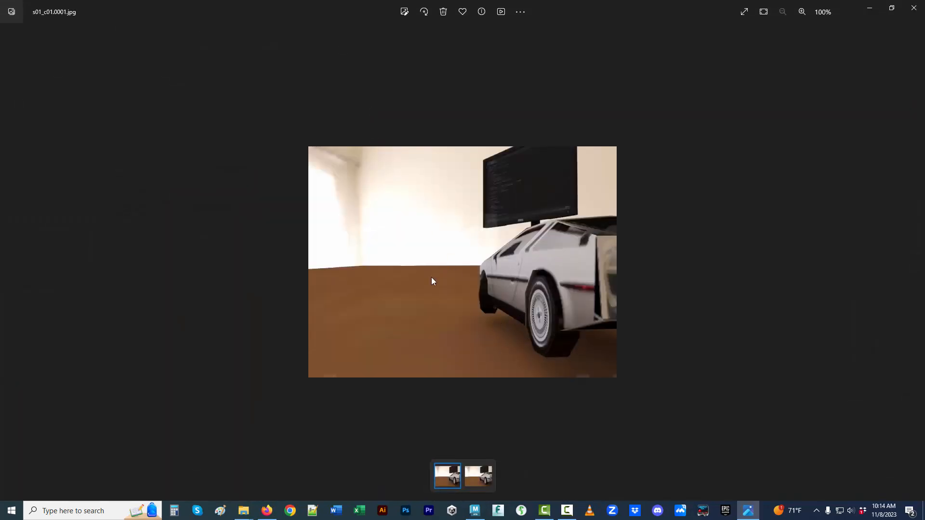
pyautogui.click(913, 9)
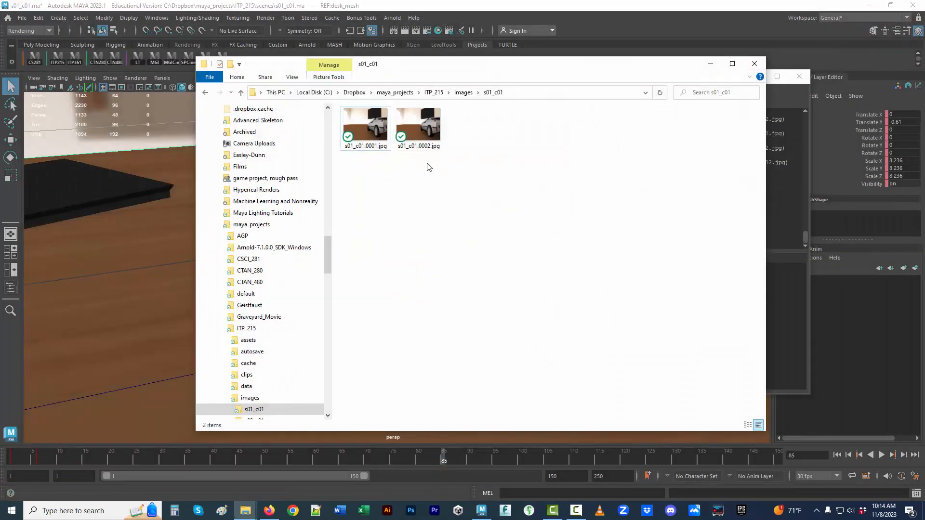
pyautogui.click(754, 64)
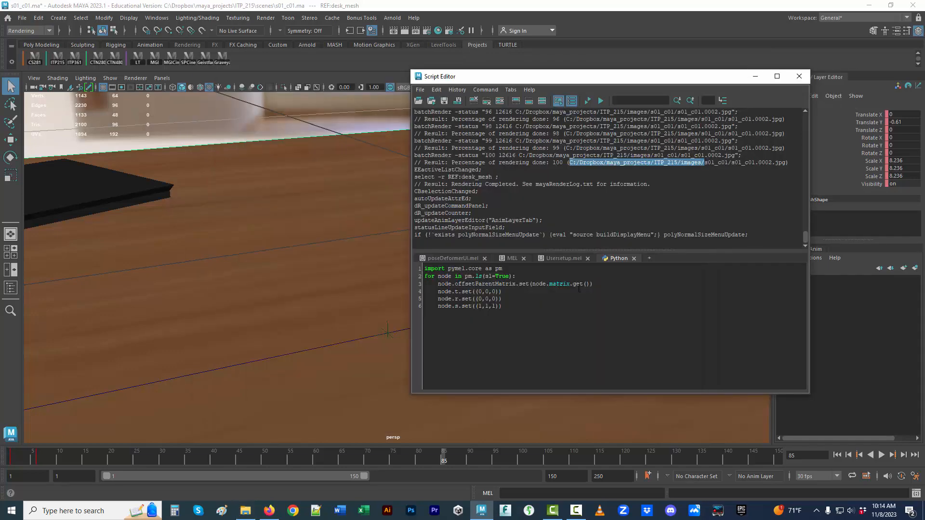